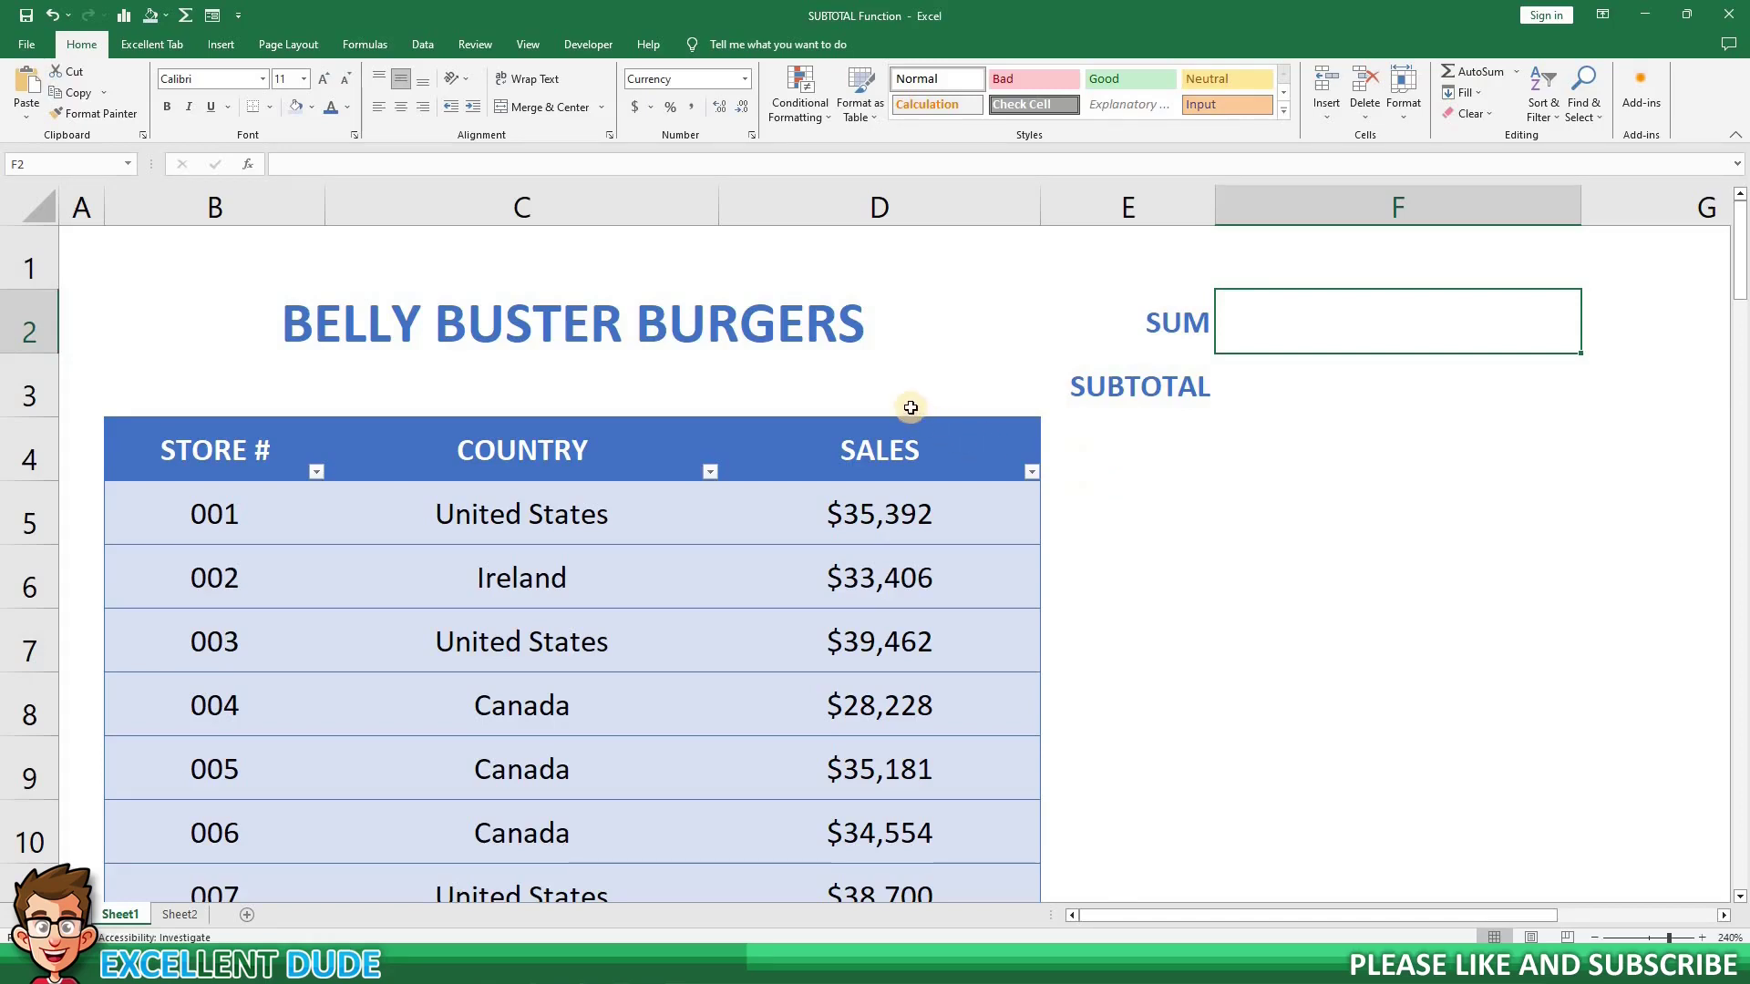
# - Look over the BELLY BUSTER BURGERS sheet, its headers and the SUM and SUBTOTAL labels
pyautogui.click(588, 325)
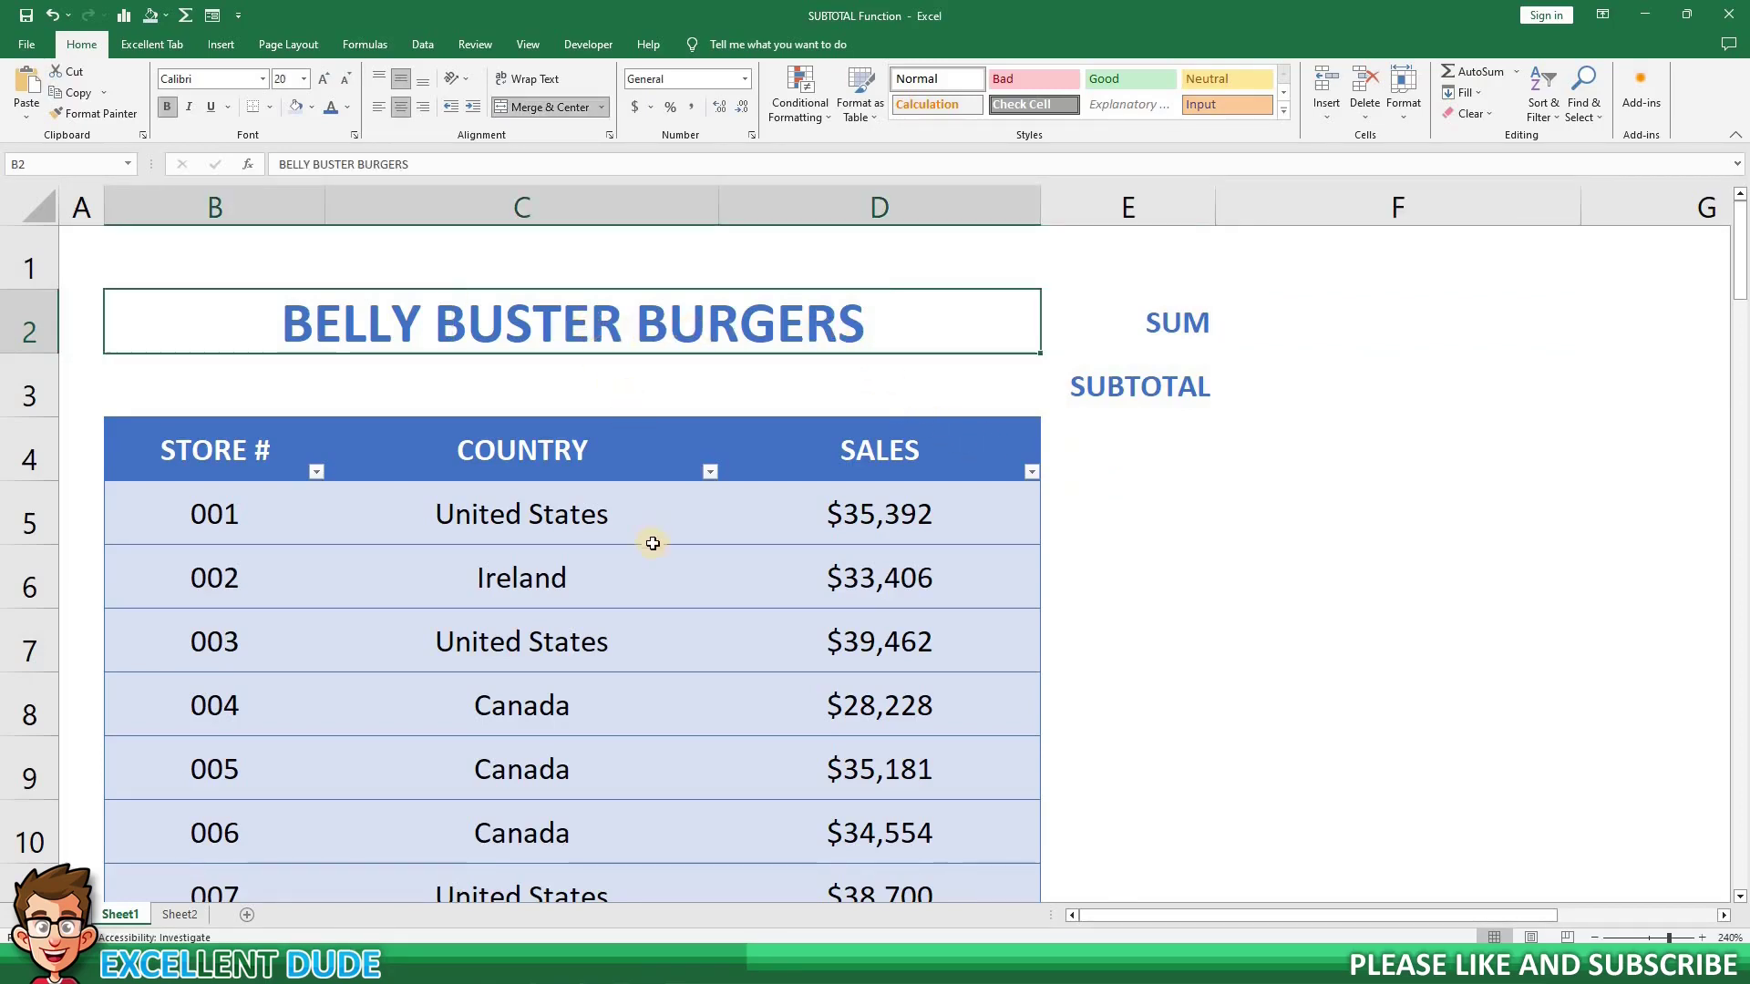
pyautogui.scroll(-20, 654, 546)
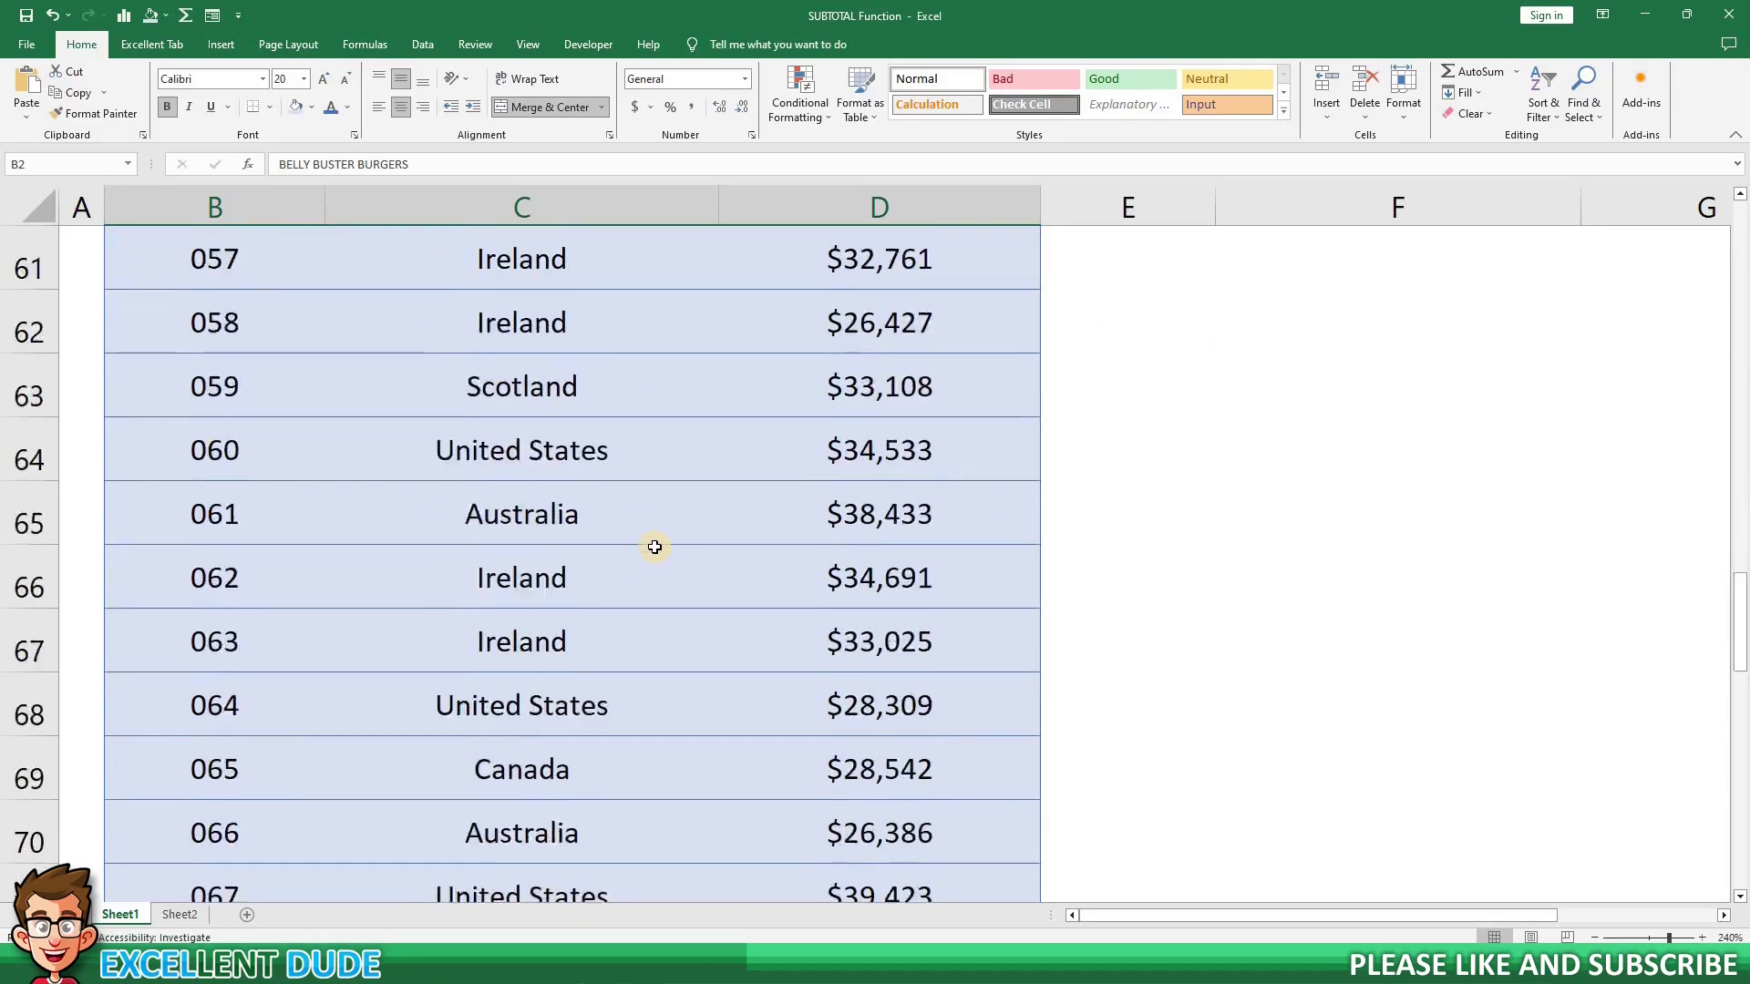
pyautogui.scroll(-11, 654, 547)
pyautogui.scroll(13, 656, 545)
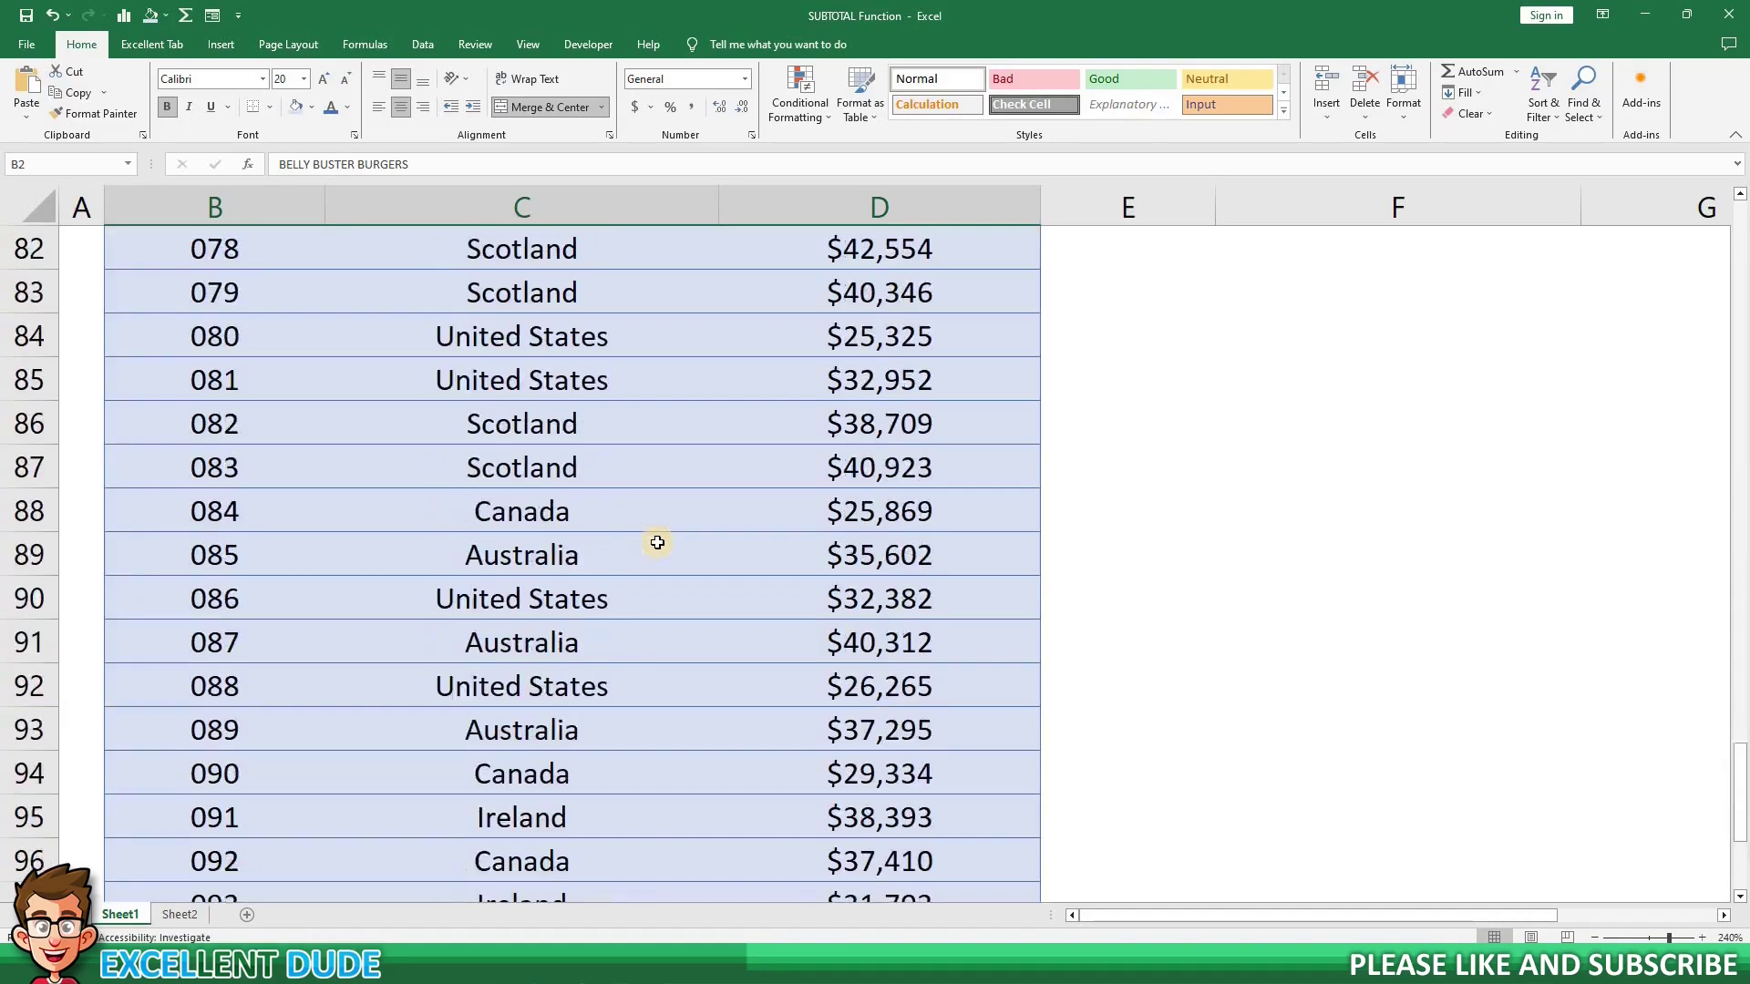
pyautogui.scroll(19, 657, 542)
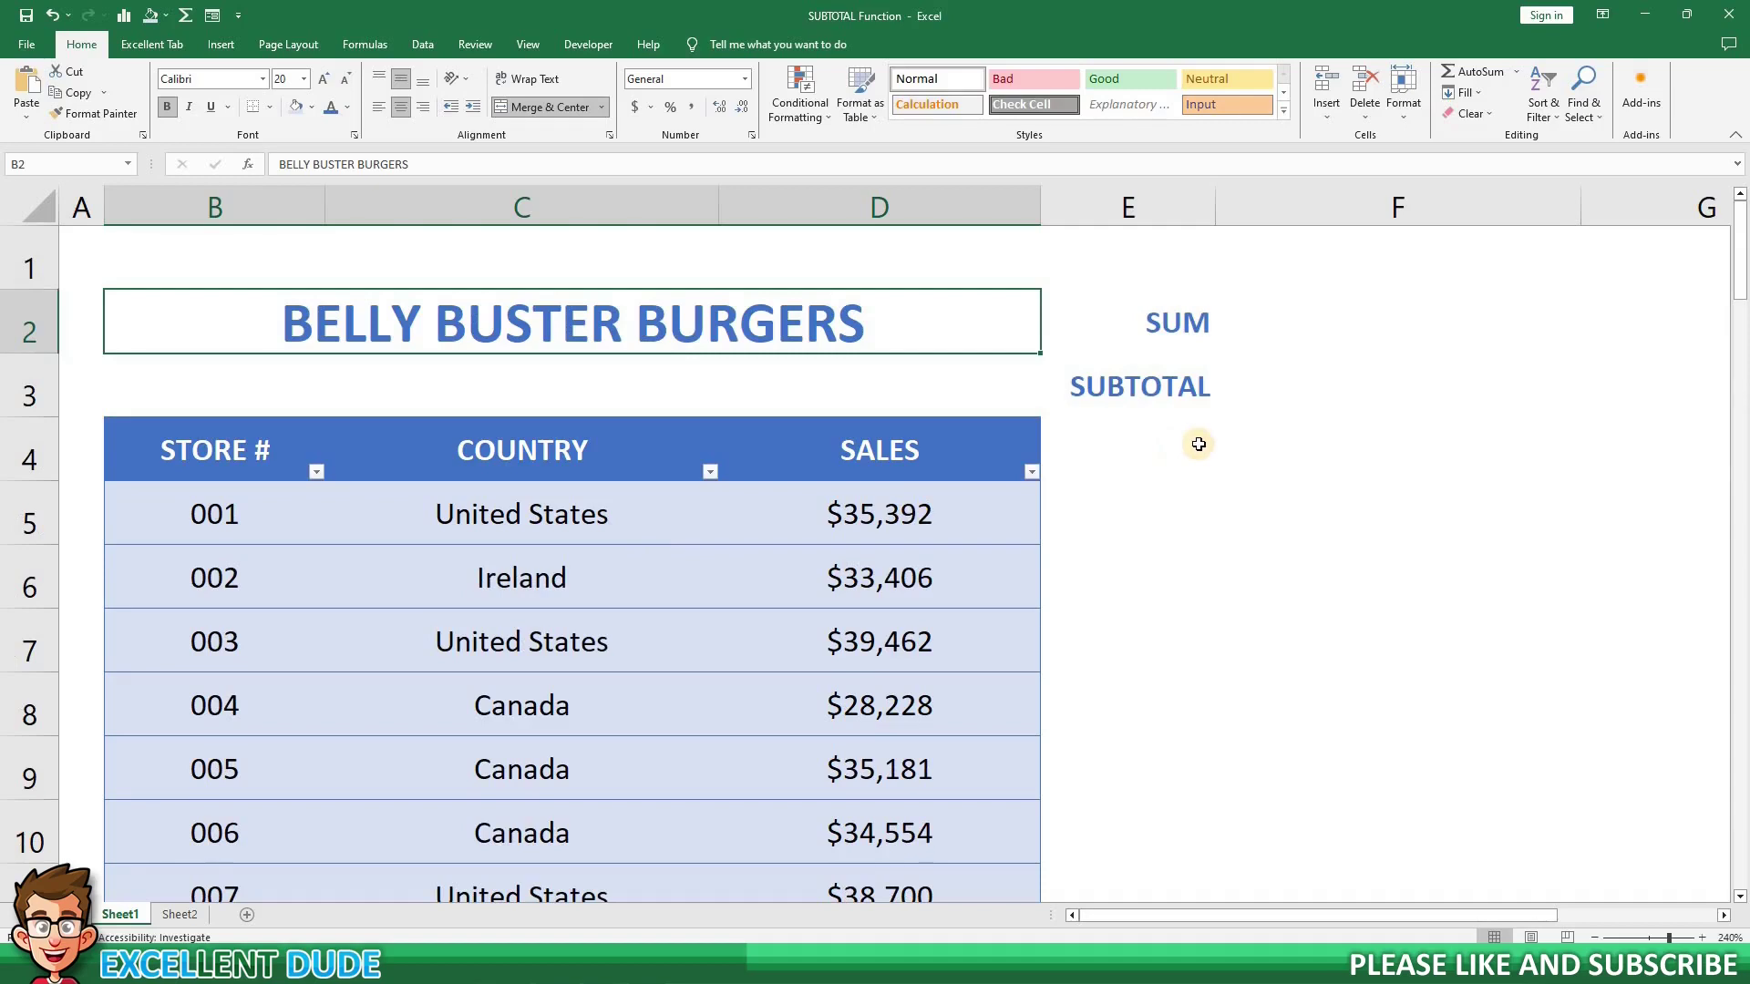
pyautogui.click(1171, 445)
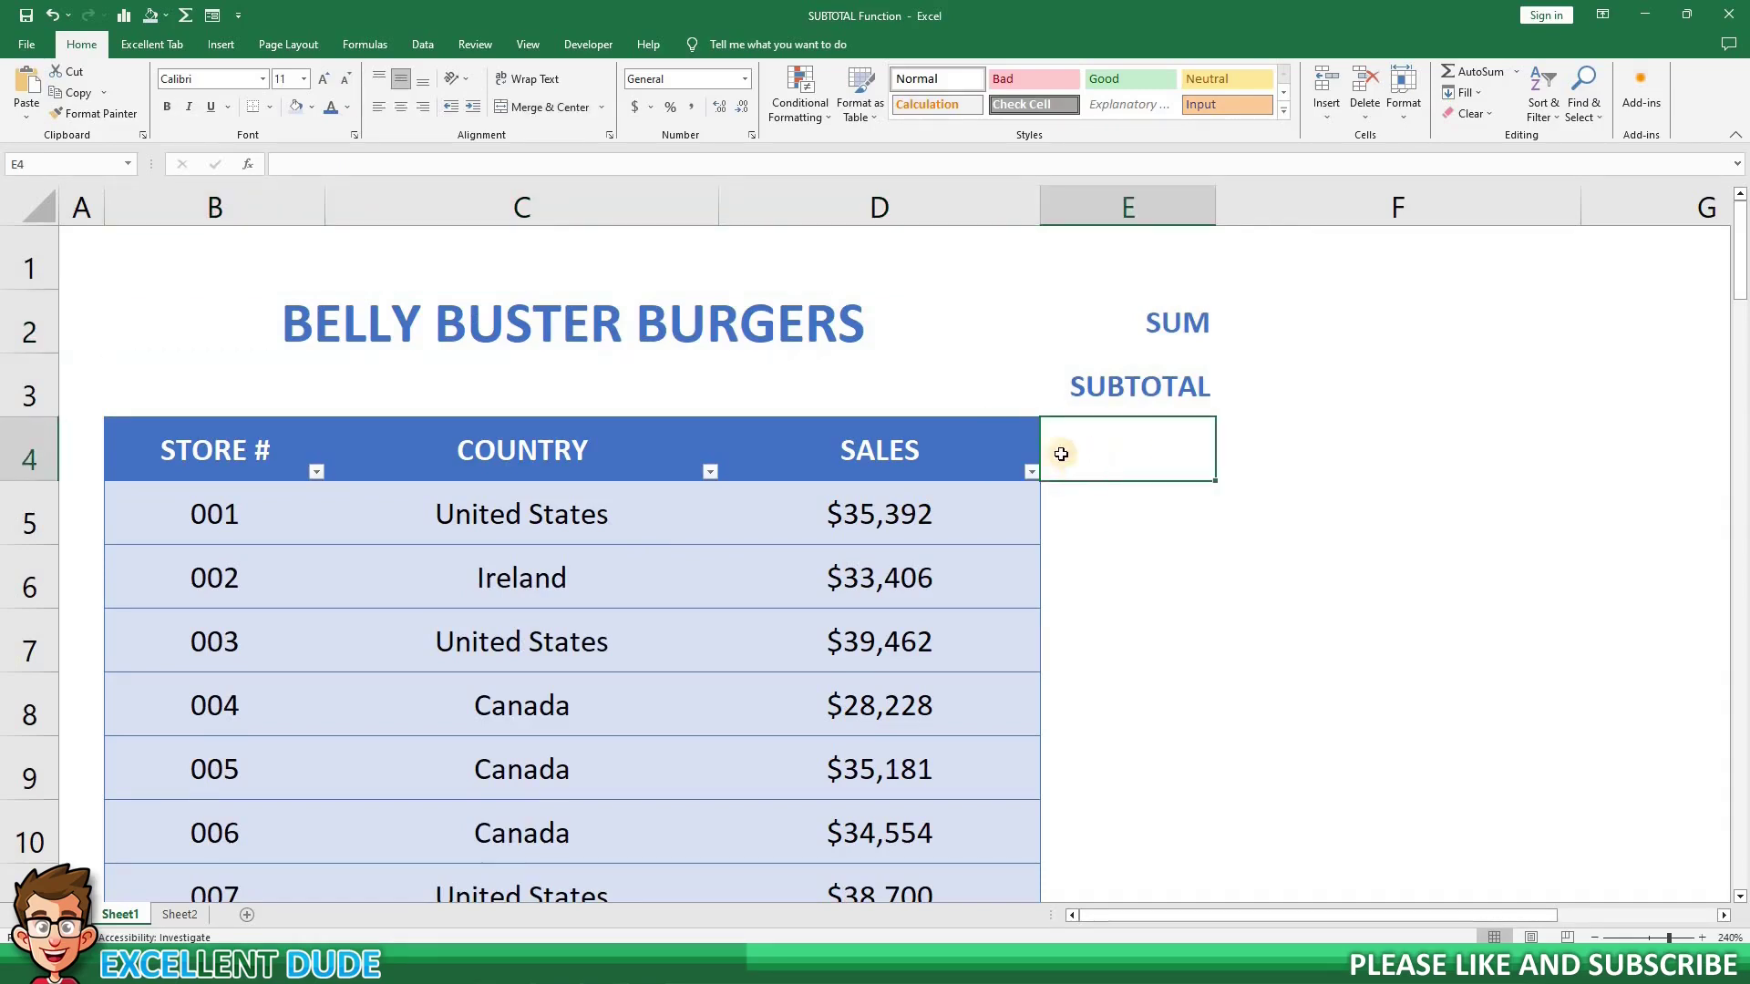
pyautogui.click(1150, 320)
pyautogui.click(1151, 393)
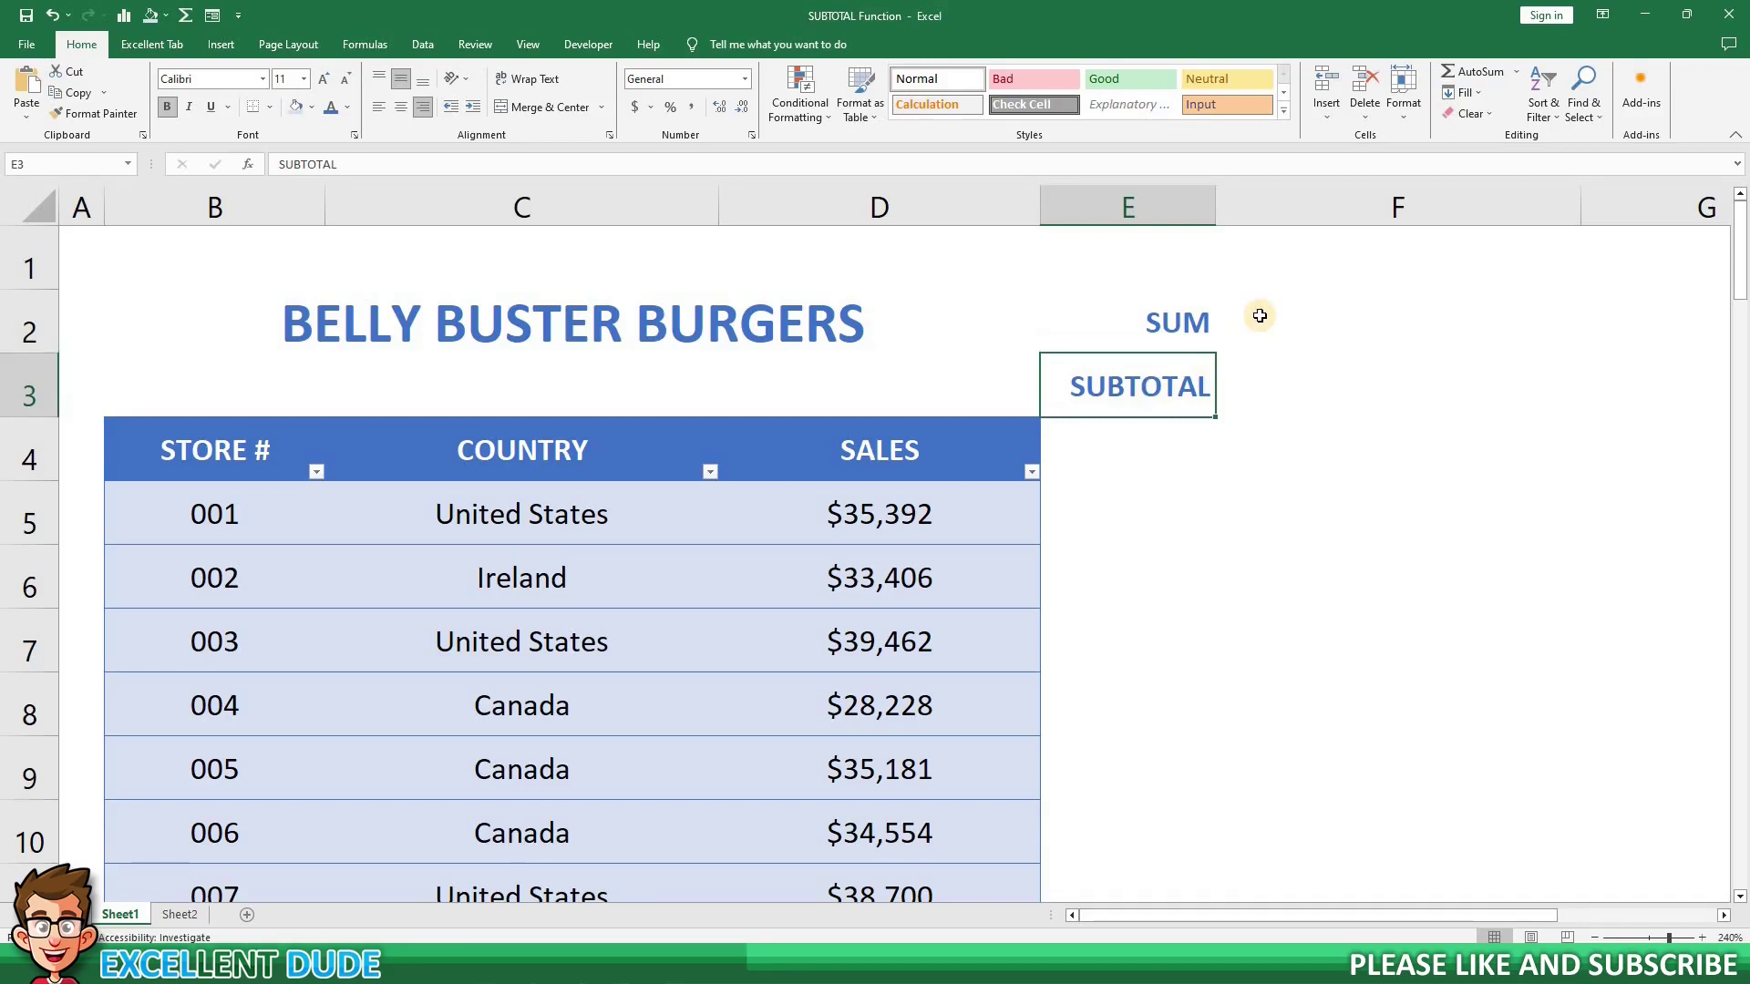
# - Enter =SUM over the SALES values D5 to the last row in F2, giving $3,386,524
pyautogui.click(1257, 316)
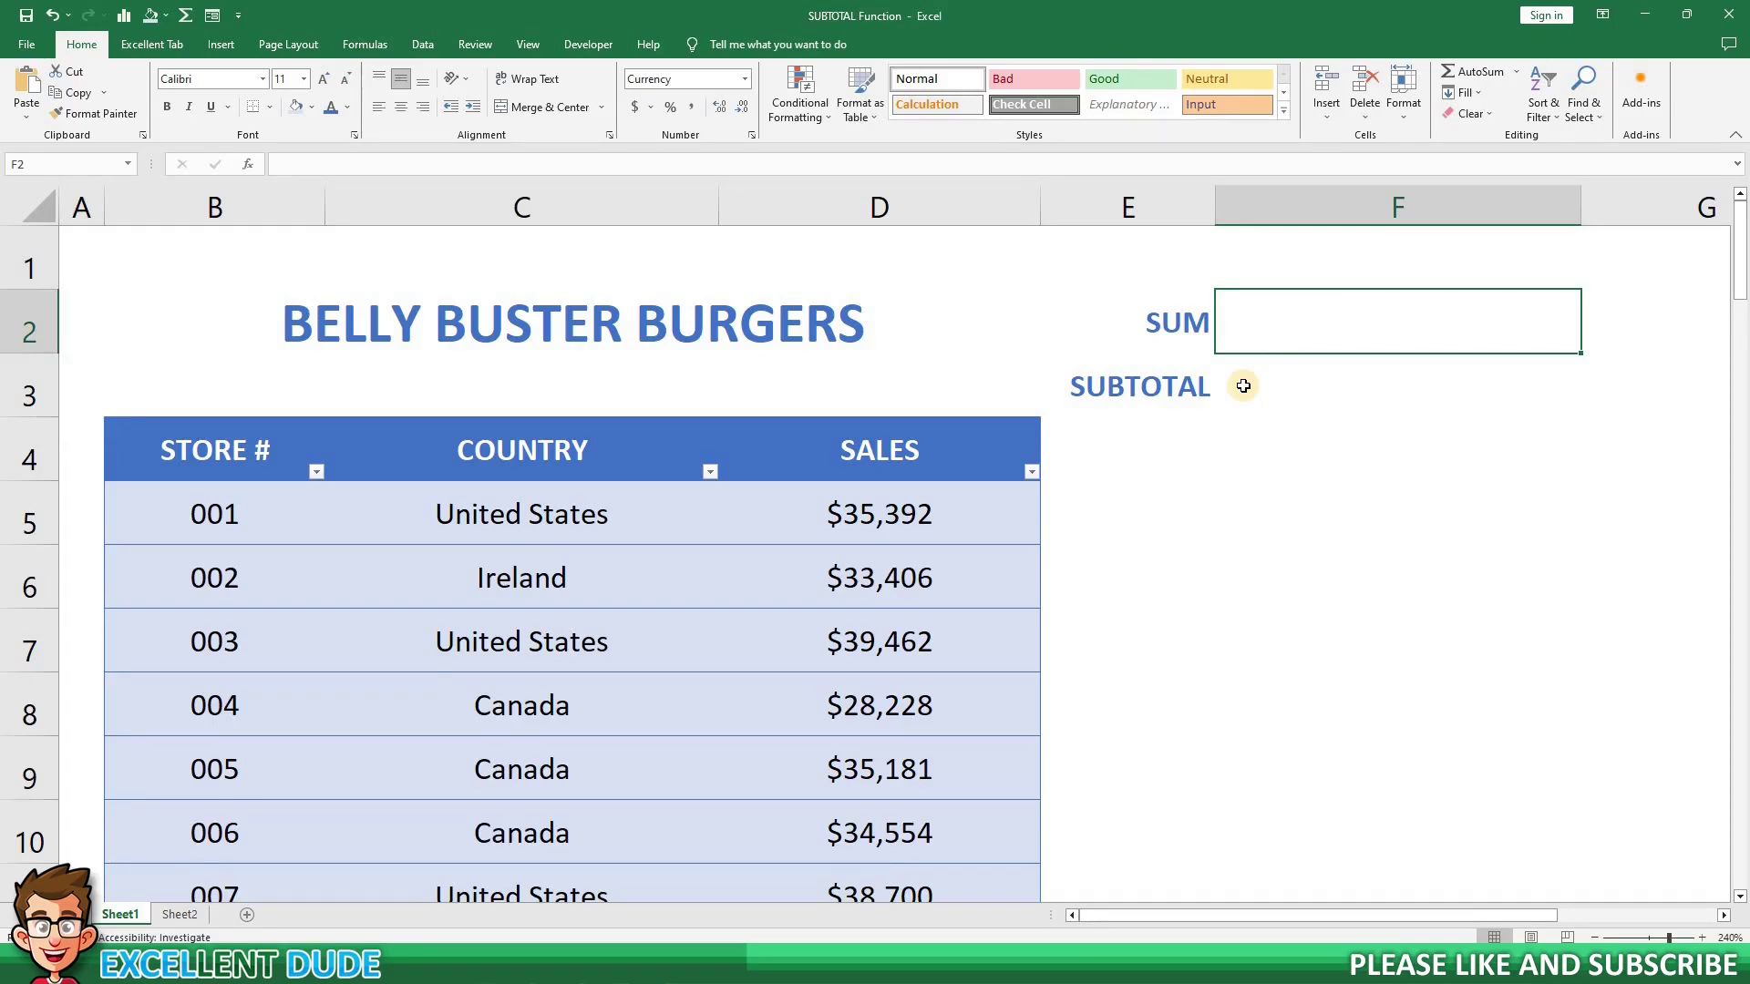
pyautogui.write('=SUM')
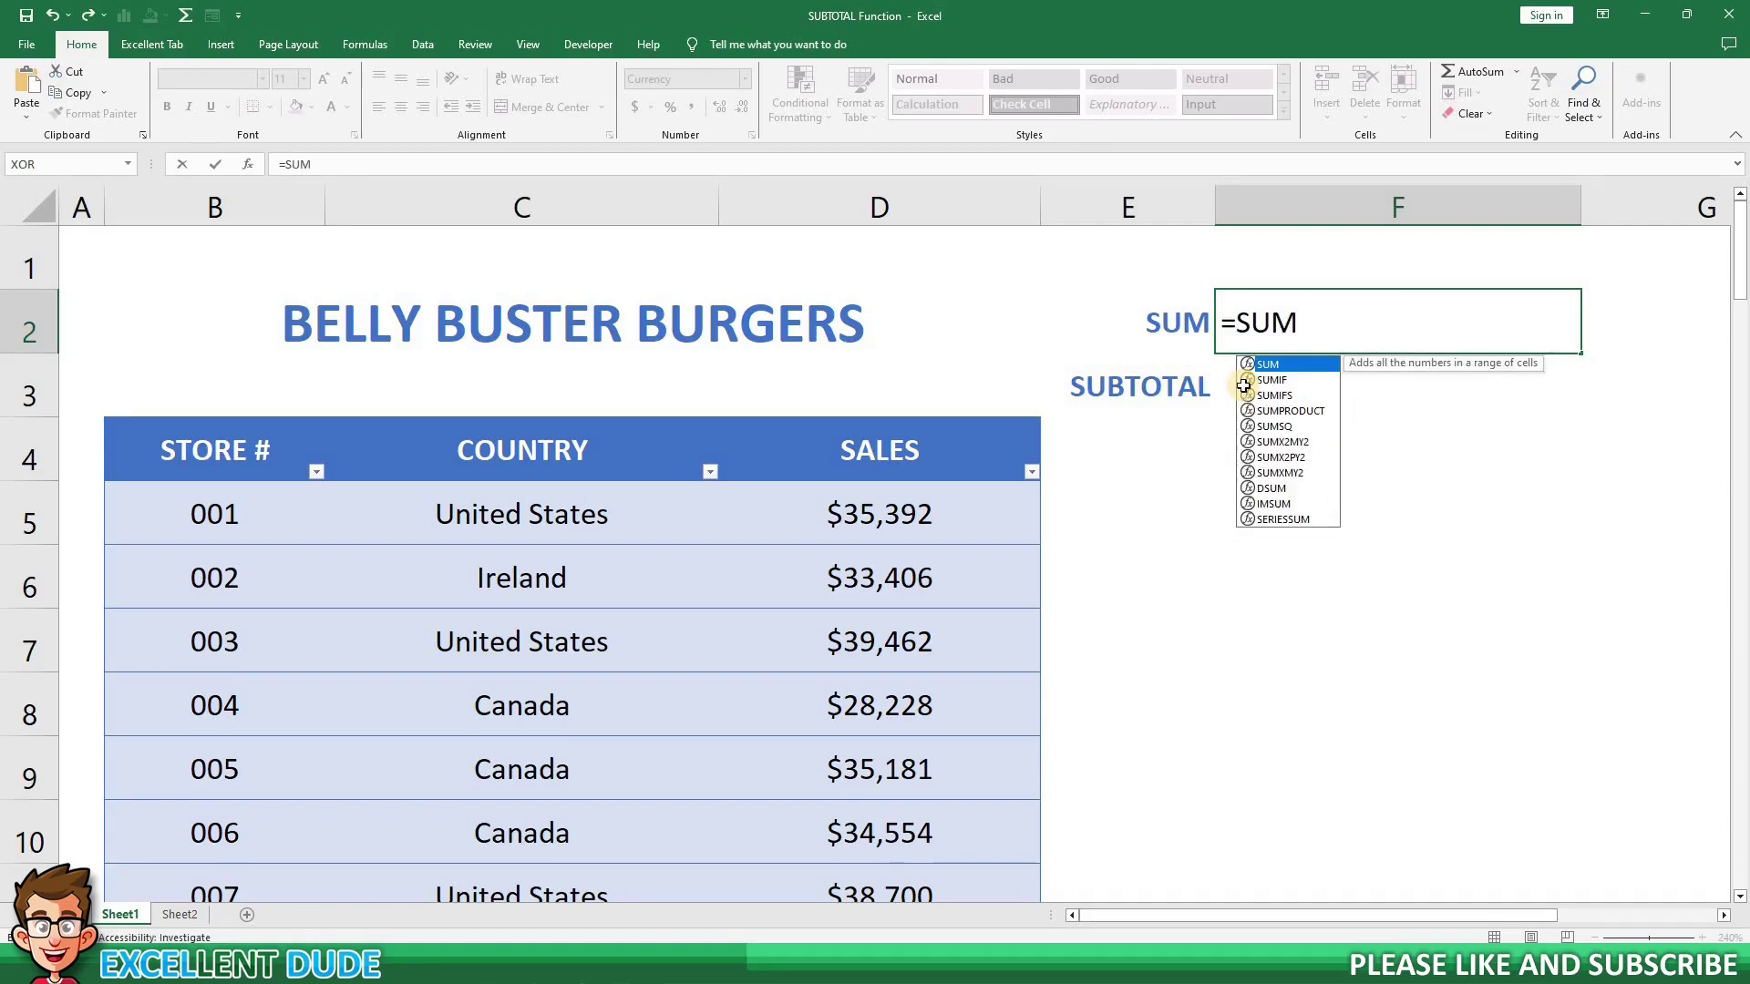
pyautogui.write('(')
pyautogui.moveTo(928, 528); pyautogui.dragTo(929, 802)
pyautogui.moveTo(927, 898); pyautogui.dragTo(852, 829)
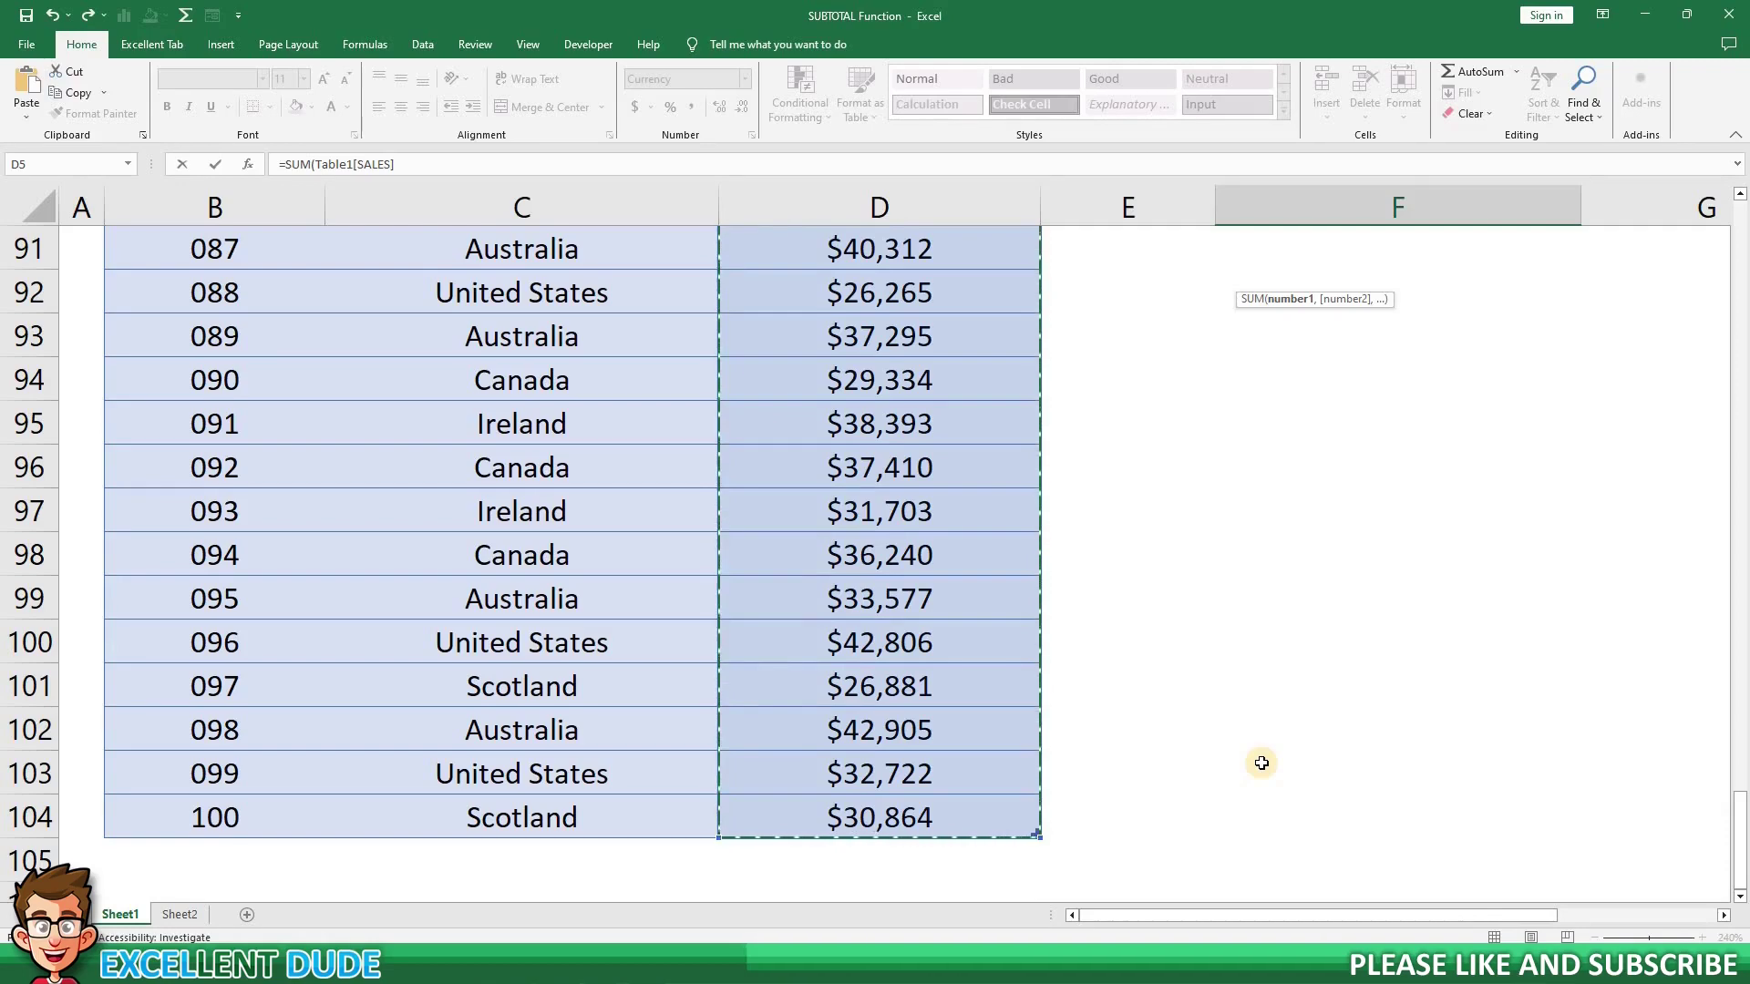
pyautogui.press('Return')
pyautogui.scroll(1, 1466, 341)
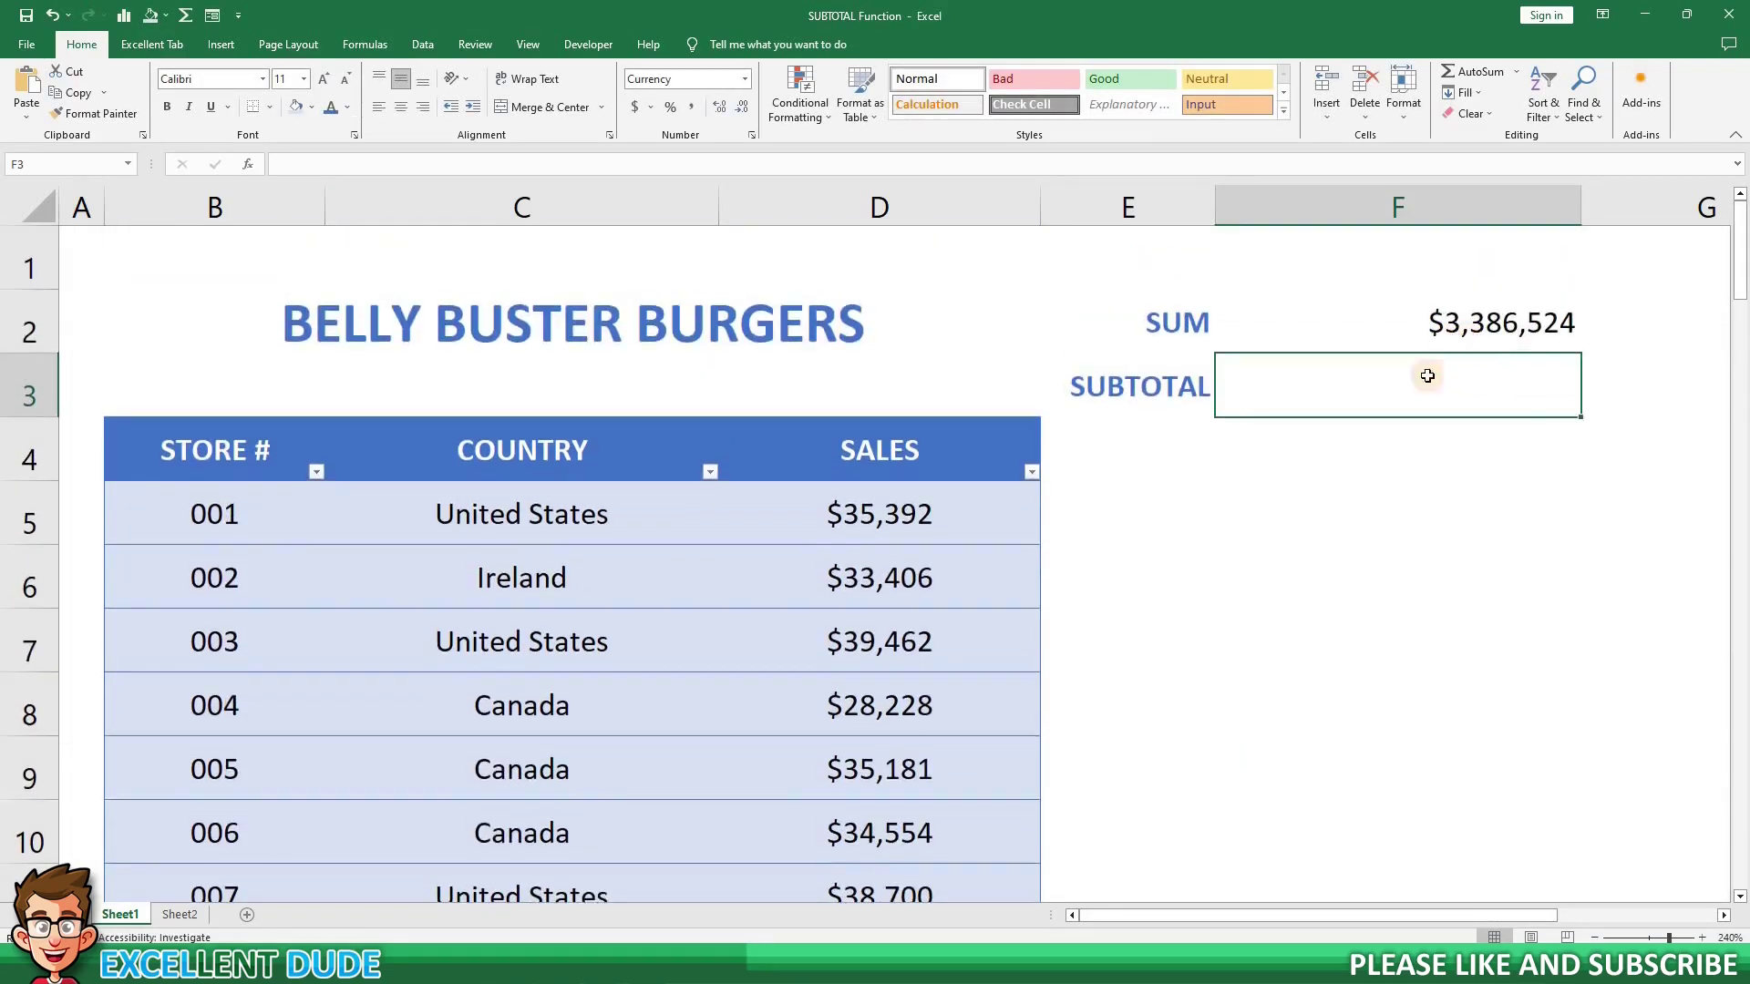
pyautogui.press('Up')
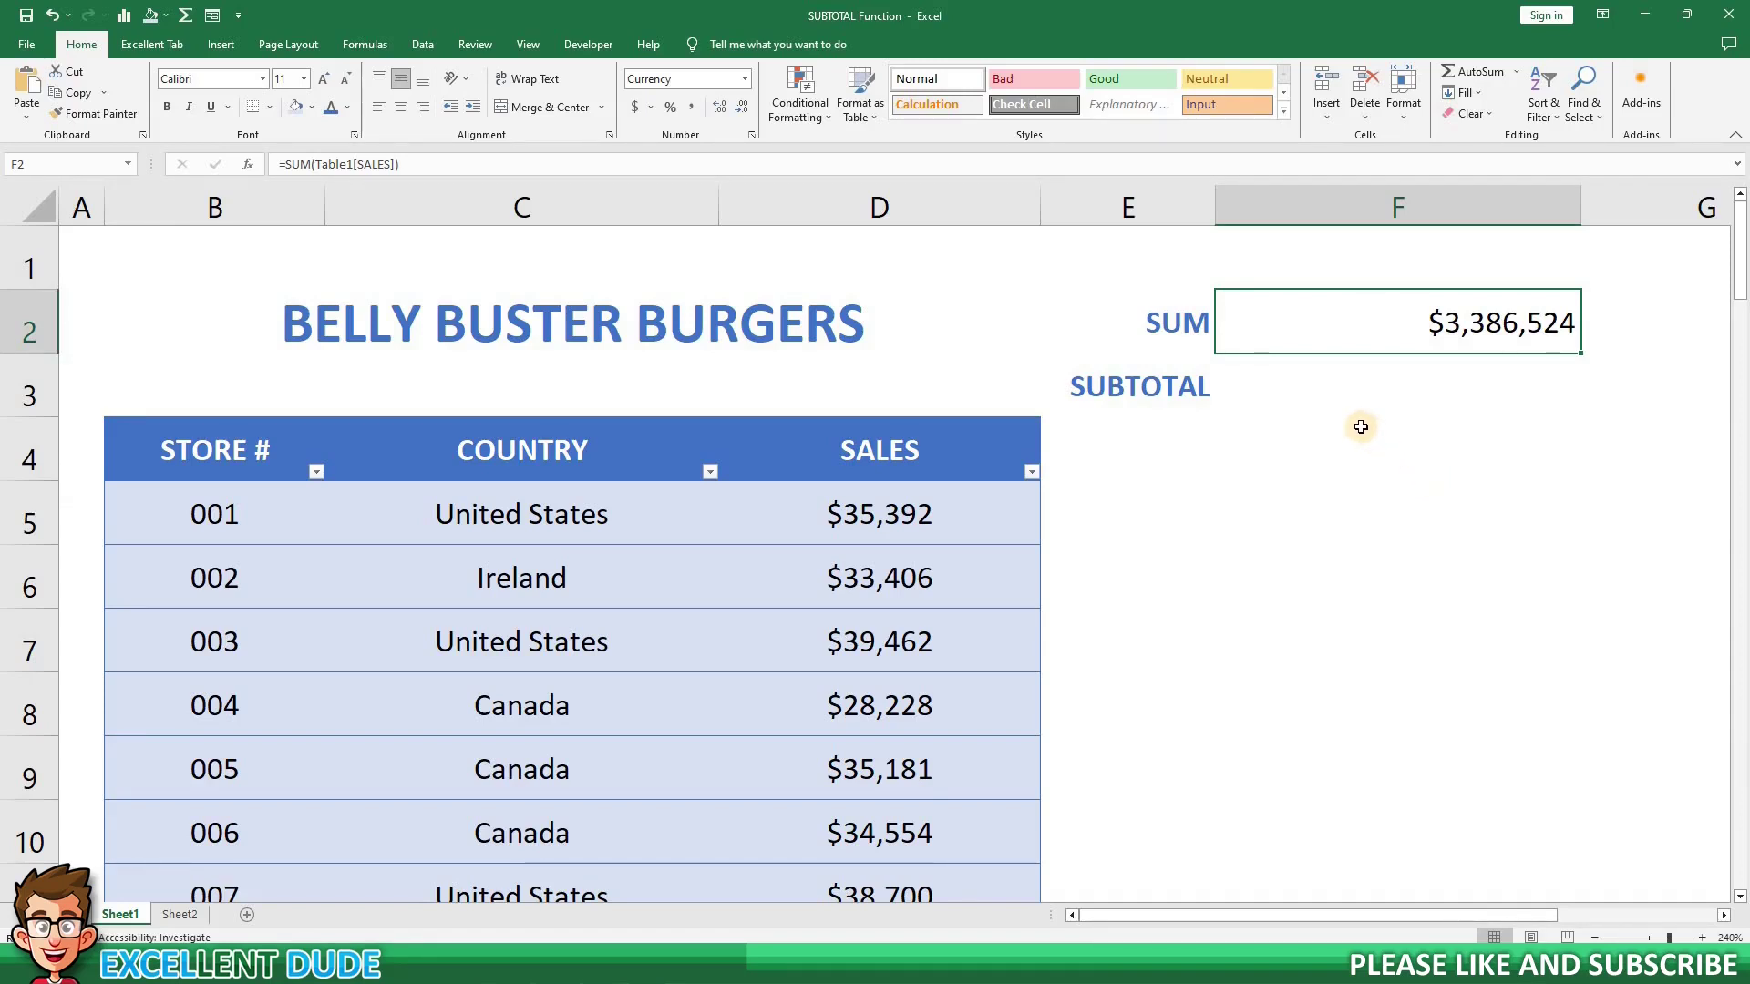
pyautogui.click(1335, 399)
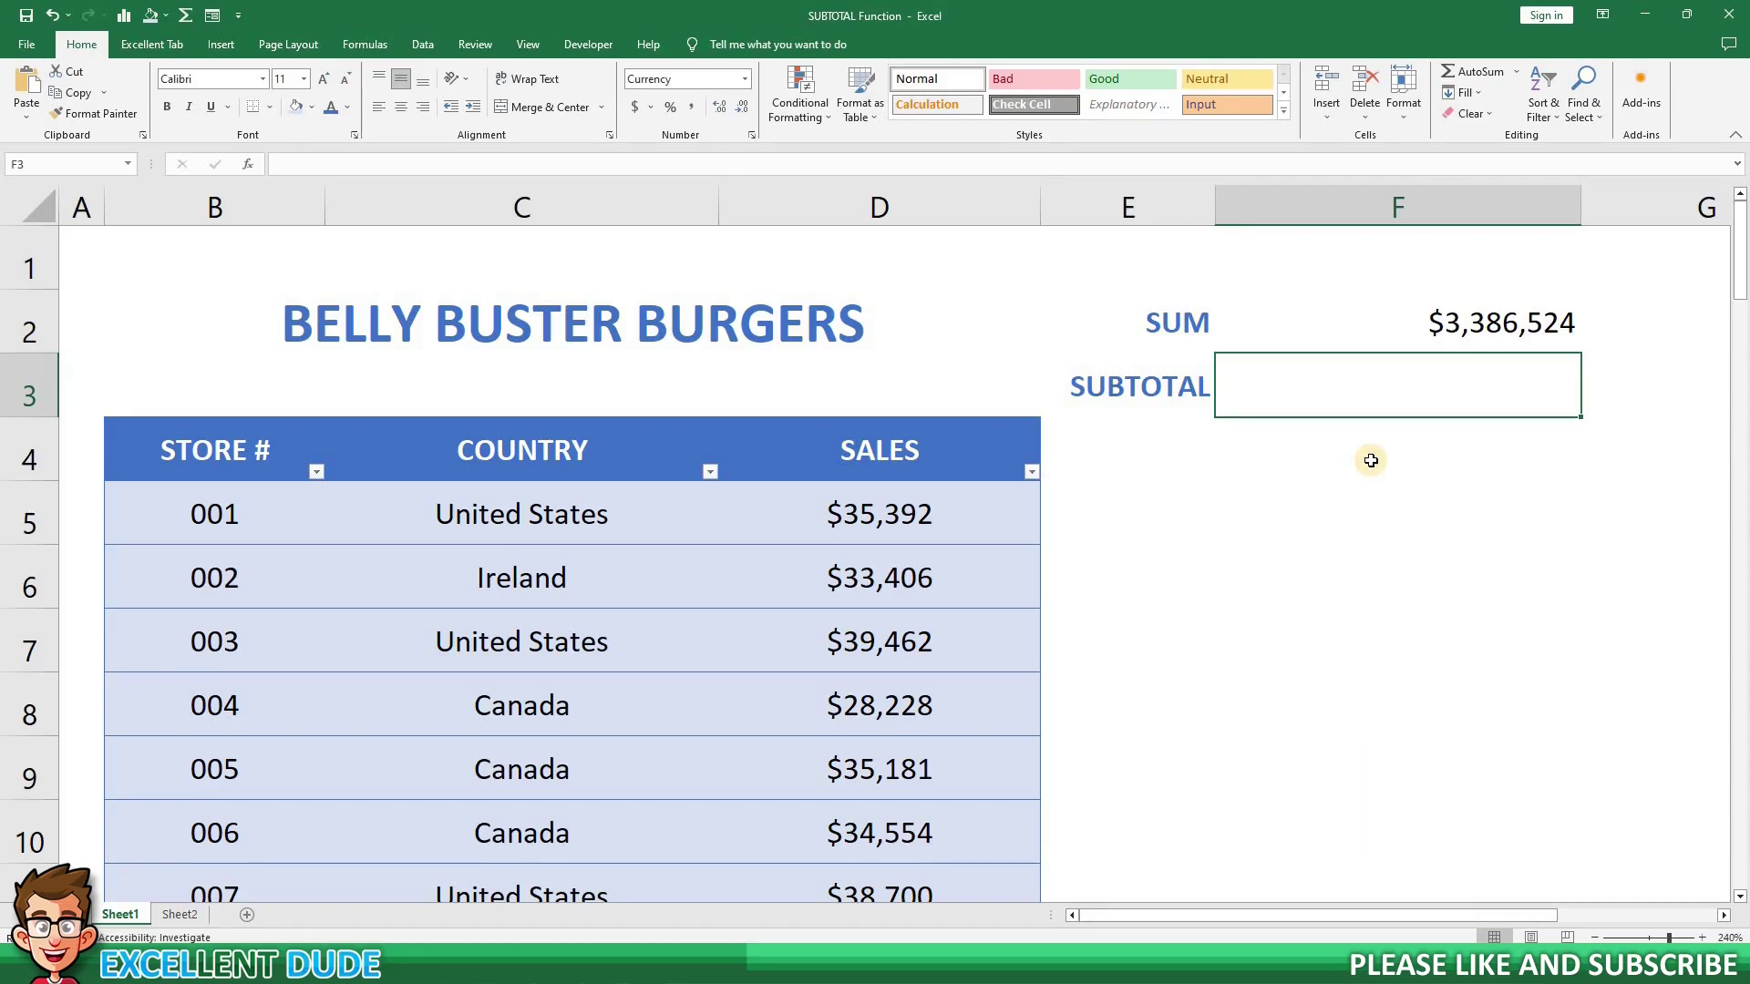
# - Enter =SUBTOTAL(9, SALES values) in F3, showing $3,386,524 like SUM
pyautogui.write('=')
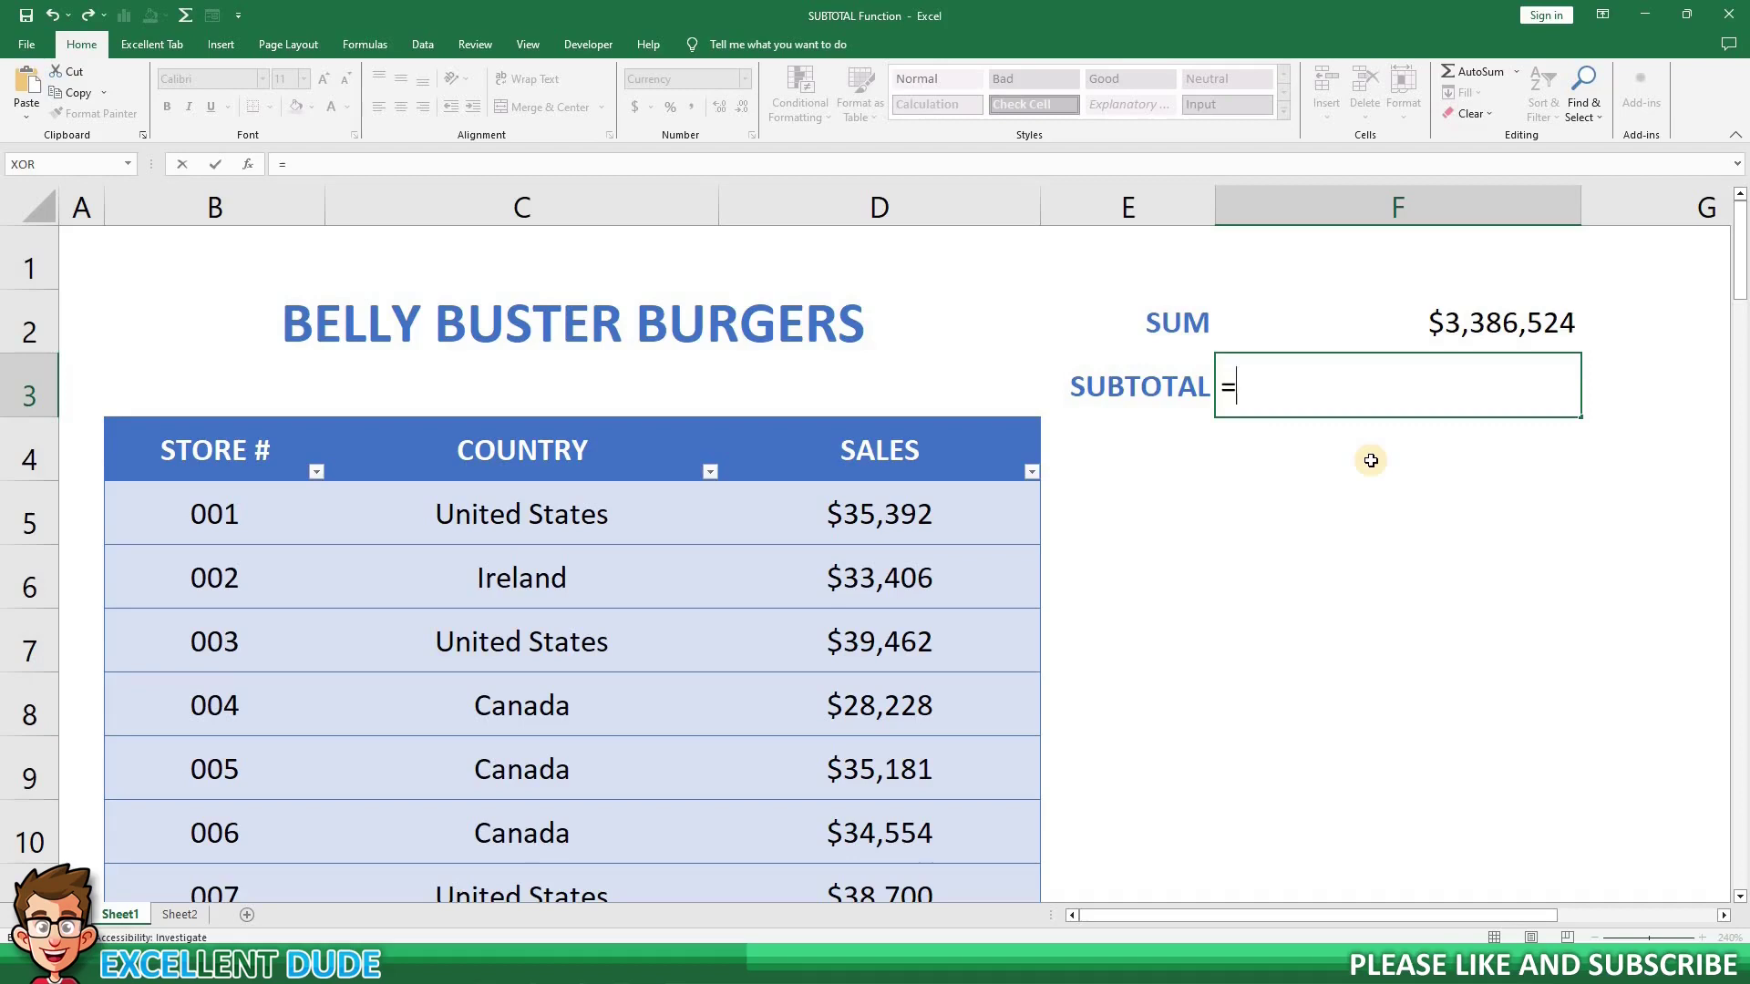
pyautogui.write('SUBTOTAL(')
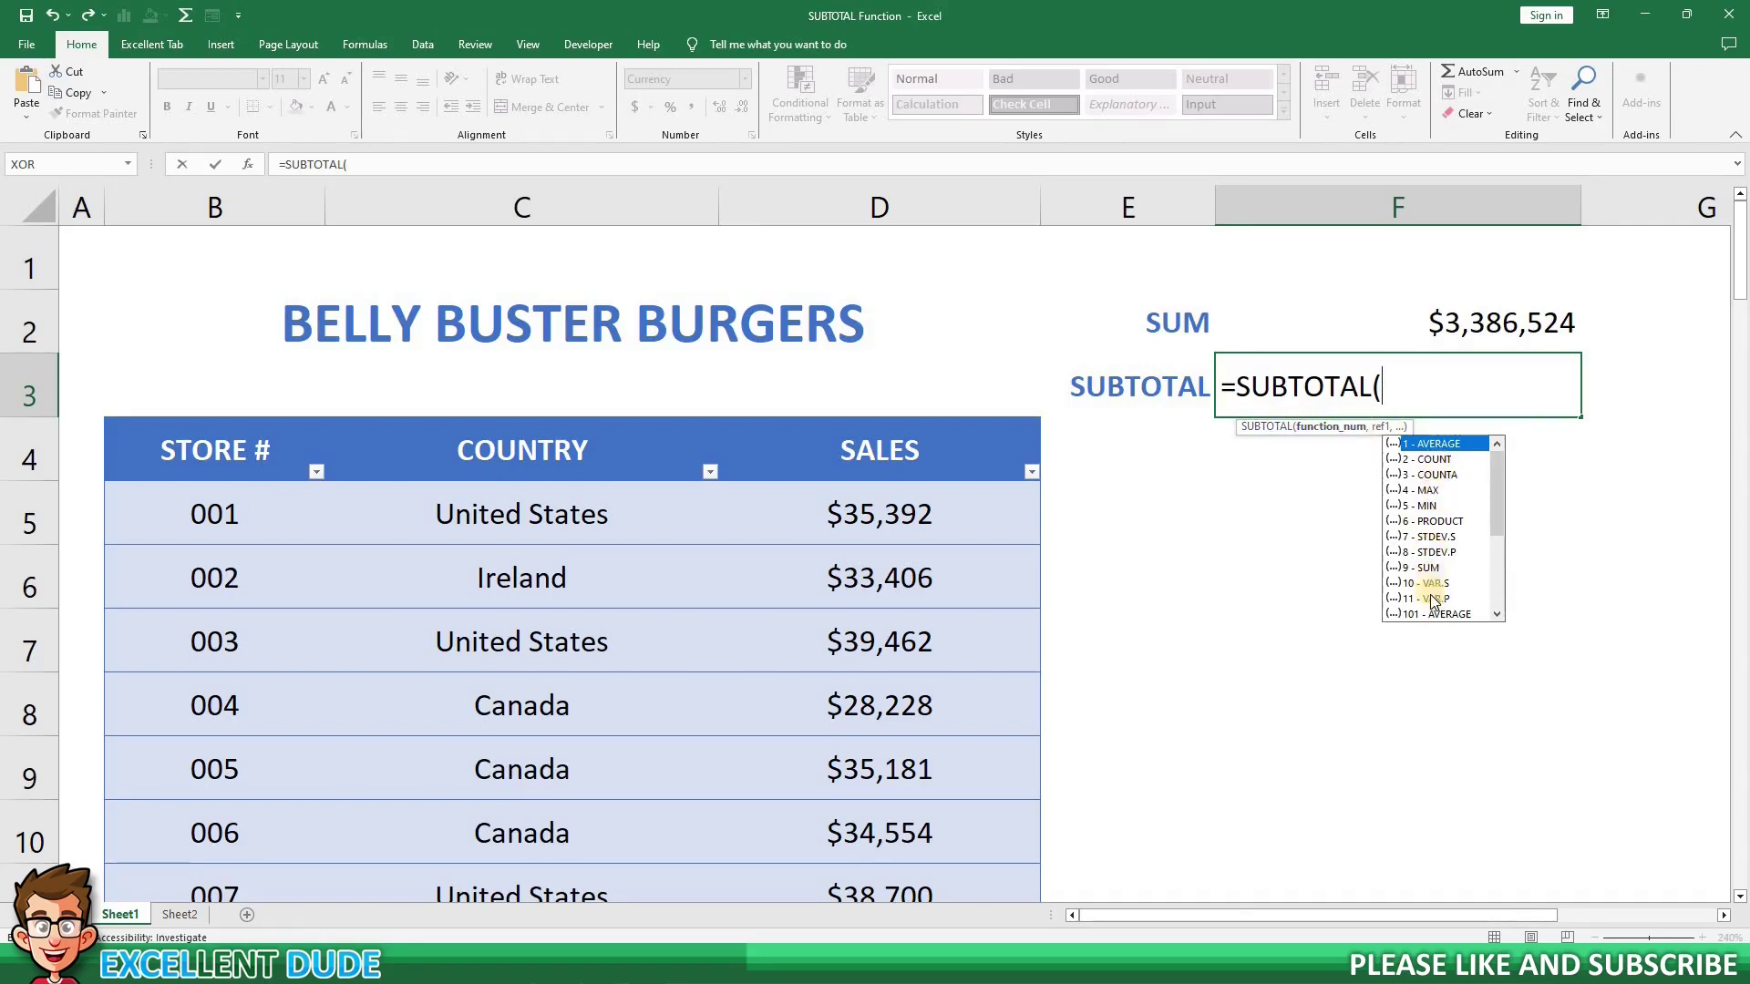
pyautogui.moveTo(1489, 500)
pyautogui.mouseDown()
pyautogui.moveTo(1503, 571)
pyautogui.moveTo(1501, 507)
pyautogui.moveTo(1481, 527)
pyautogui.moveTo(1485, 510)
pyautogui.mouseUp()
pyautogui.write('9,')
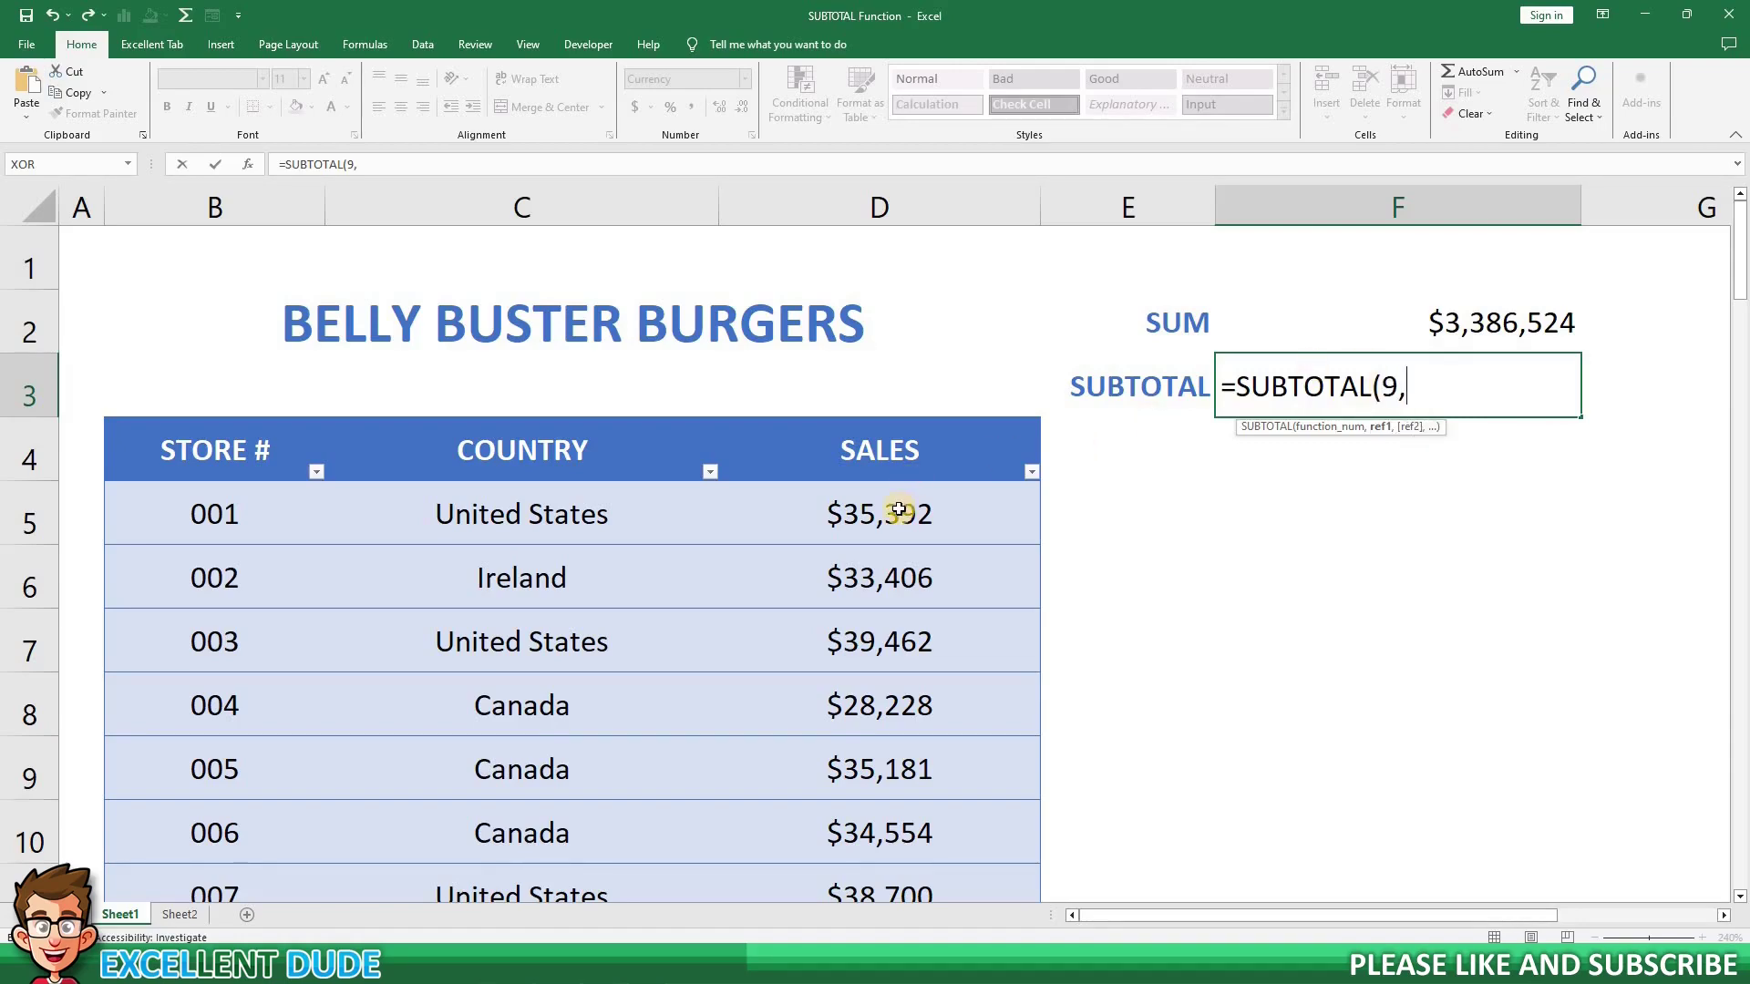
pyautogui.moveTo(879, 513); pyautogui.dragTo(1005, 736)
pyautogui.press('Return')
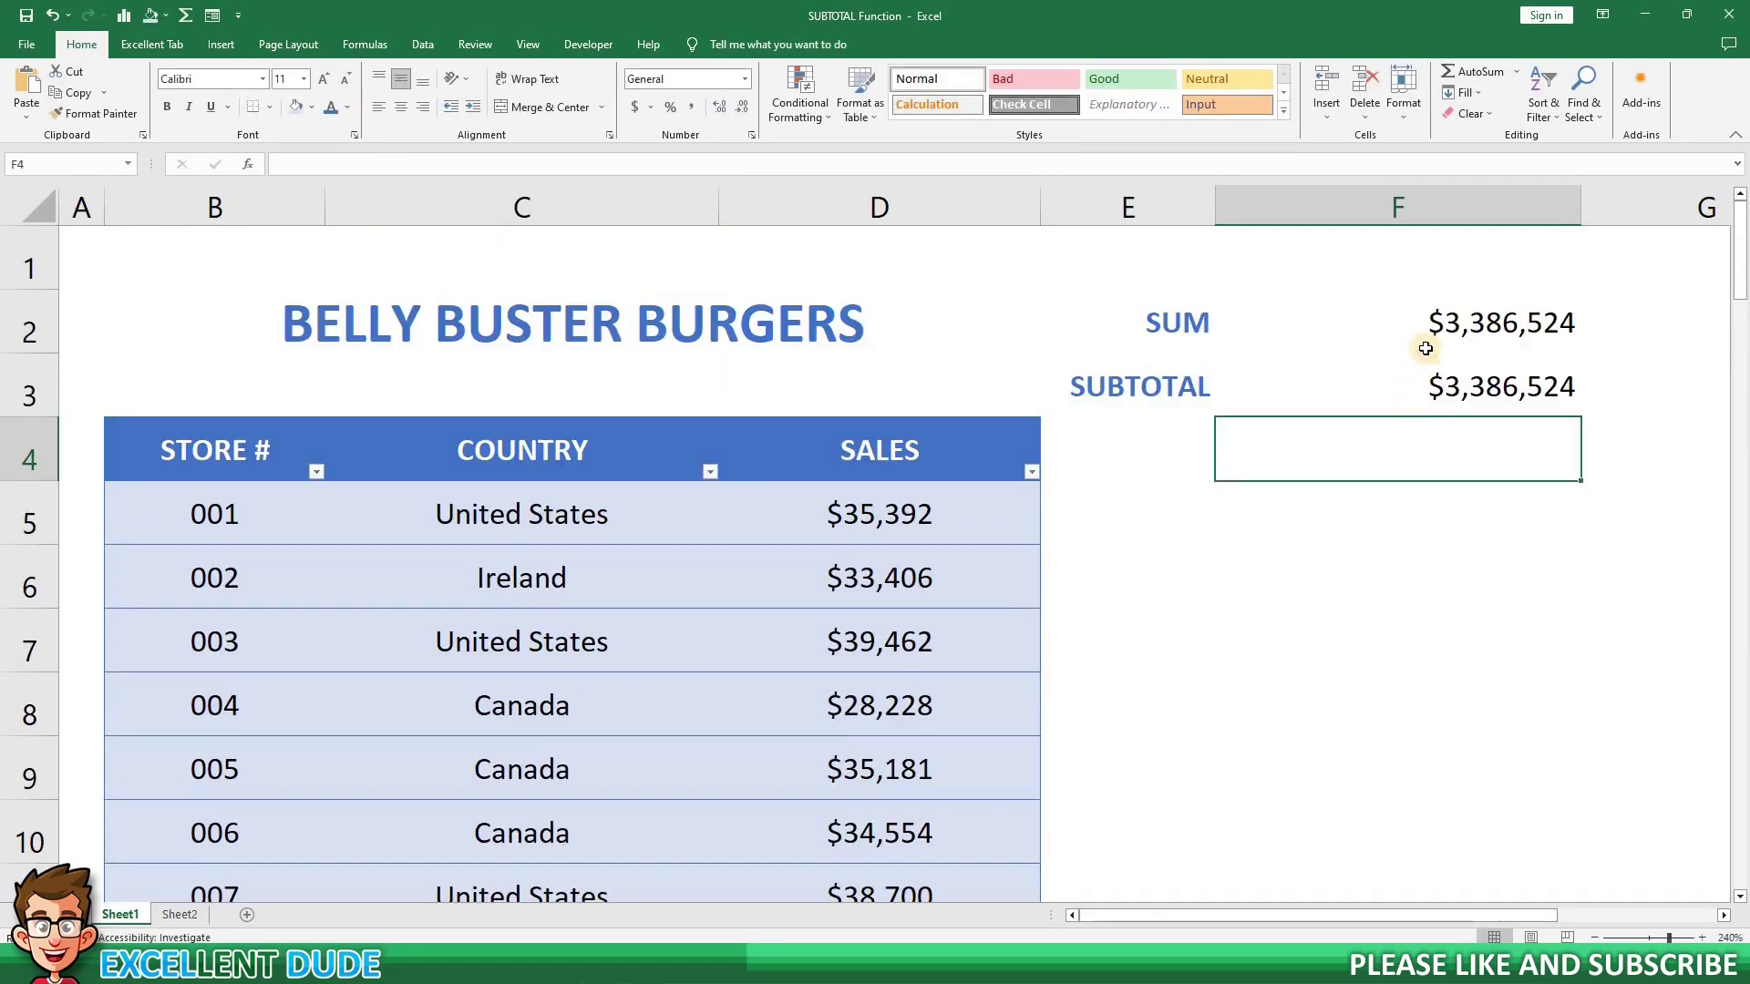
# - Compare the SUM formula in F2 with the SUBTOTAL formula in F3
pyautogui.click(1411, 382)
pyautogui.click(1415, 324)
pyautogui.click(1403, 381)
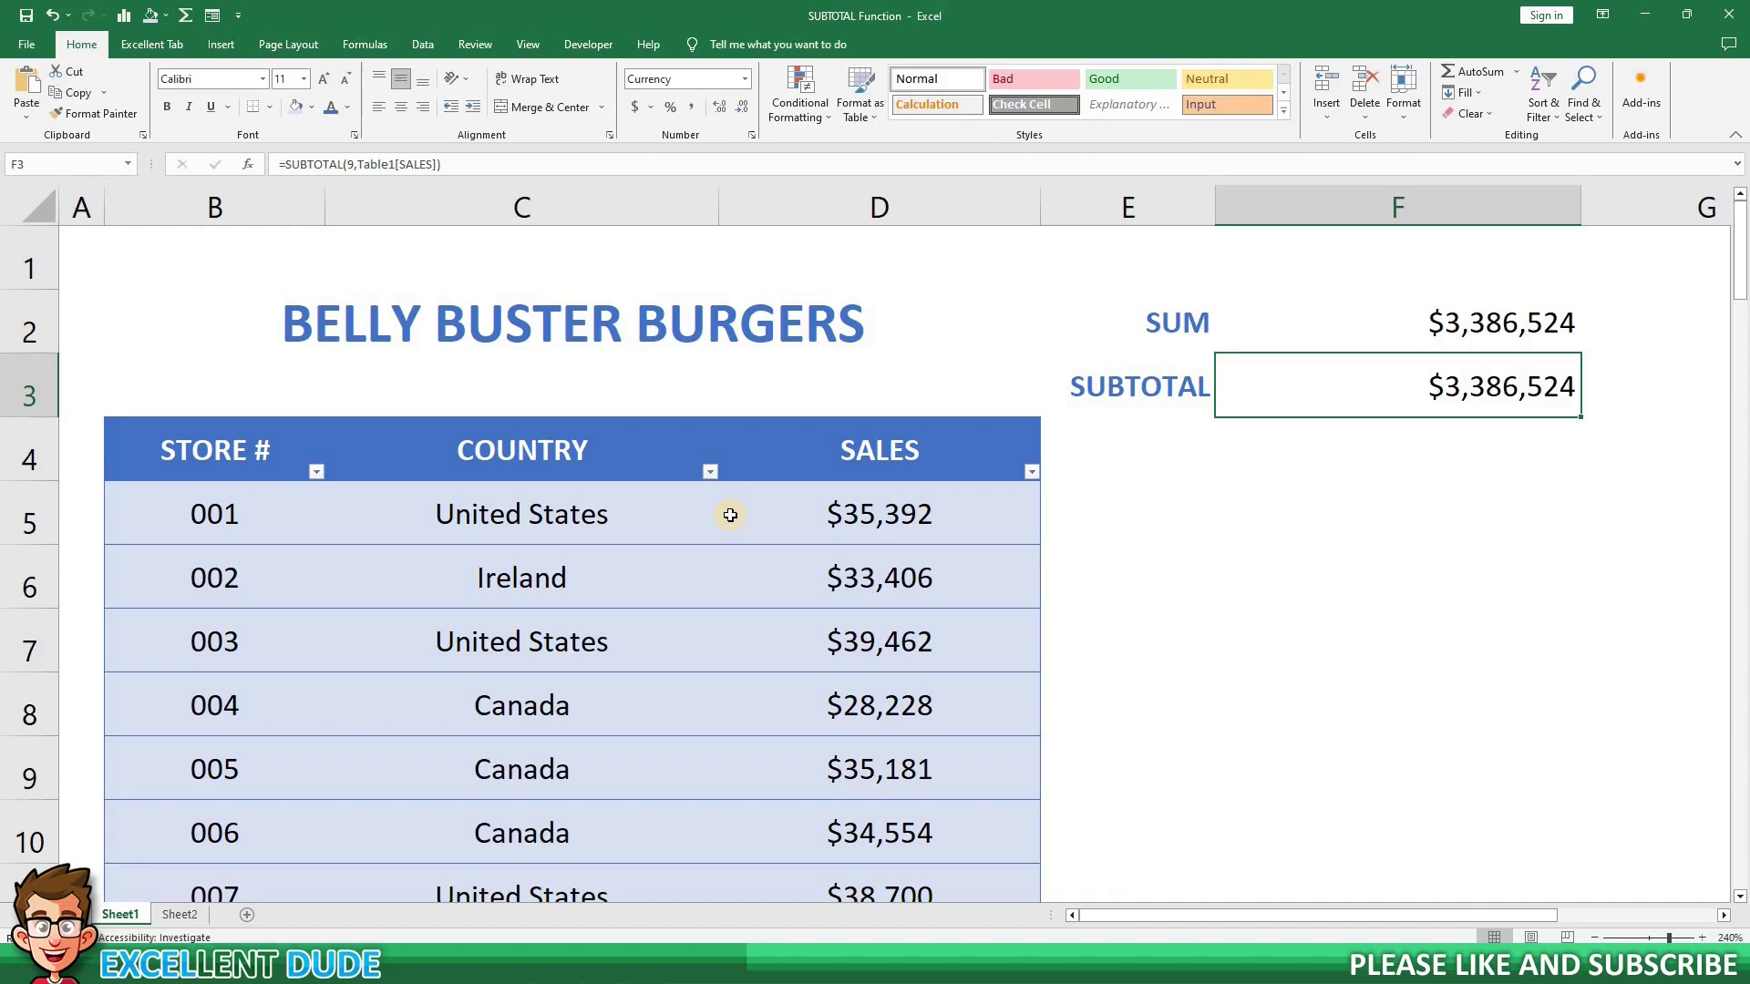
# - Filter COUNTRY to United States only, so SUBTOTAL drops to $814,748
pyautogui.click(710, 473)
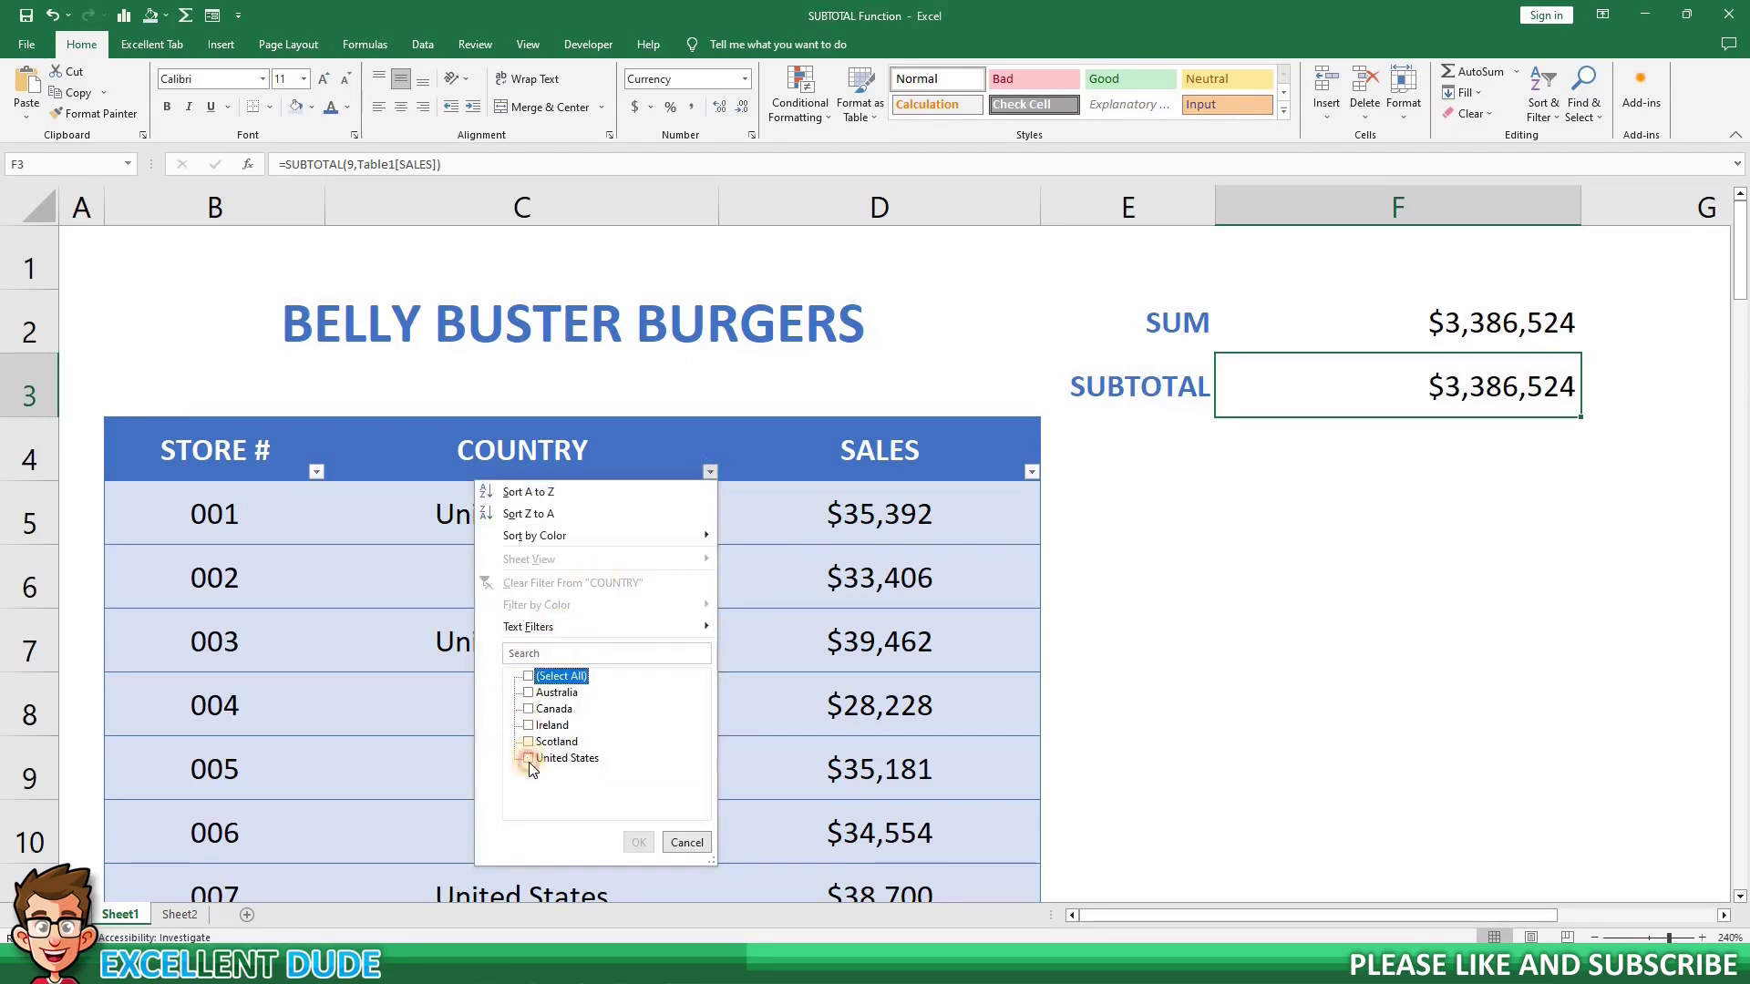
pyautogui.click(528, 676)
pyautogui.click(528, 757)
pyautogui.click(638, 840)
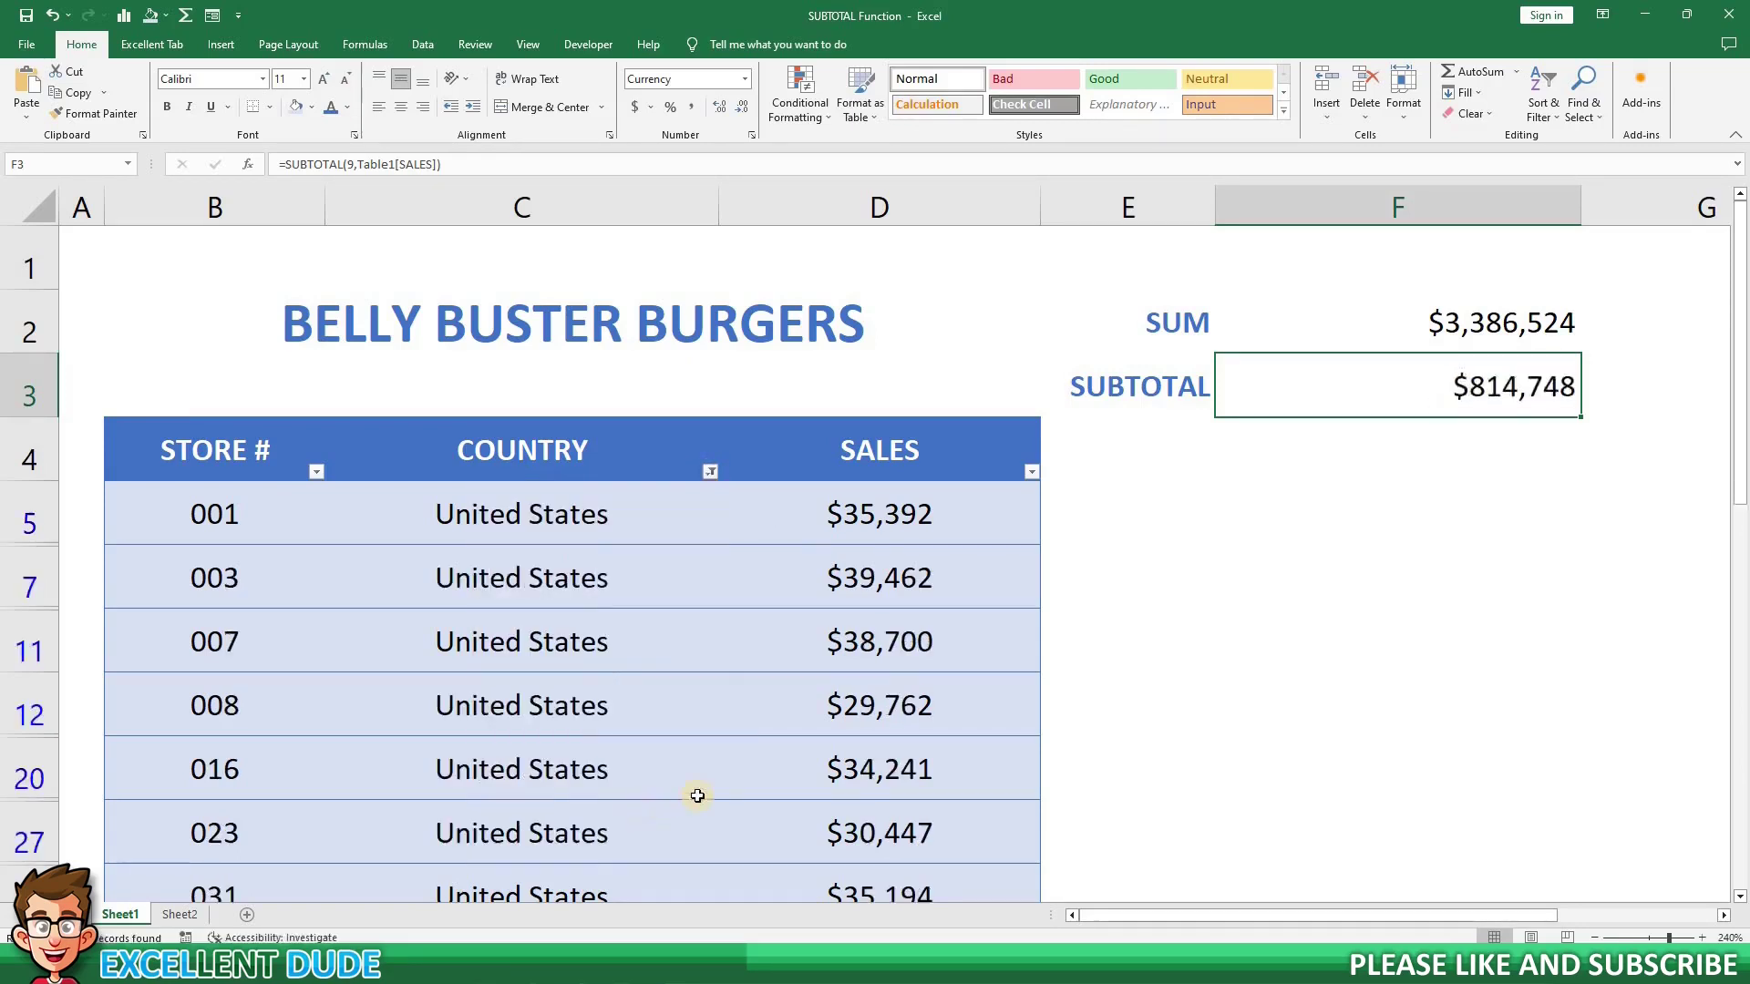
pyautogui.click(1205, 568)
pyautogui.click(1396, 395)
pyautogui.click(1289, 325)
pyautogui.click(1299, 382)
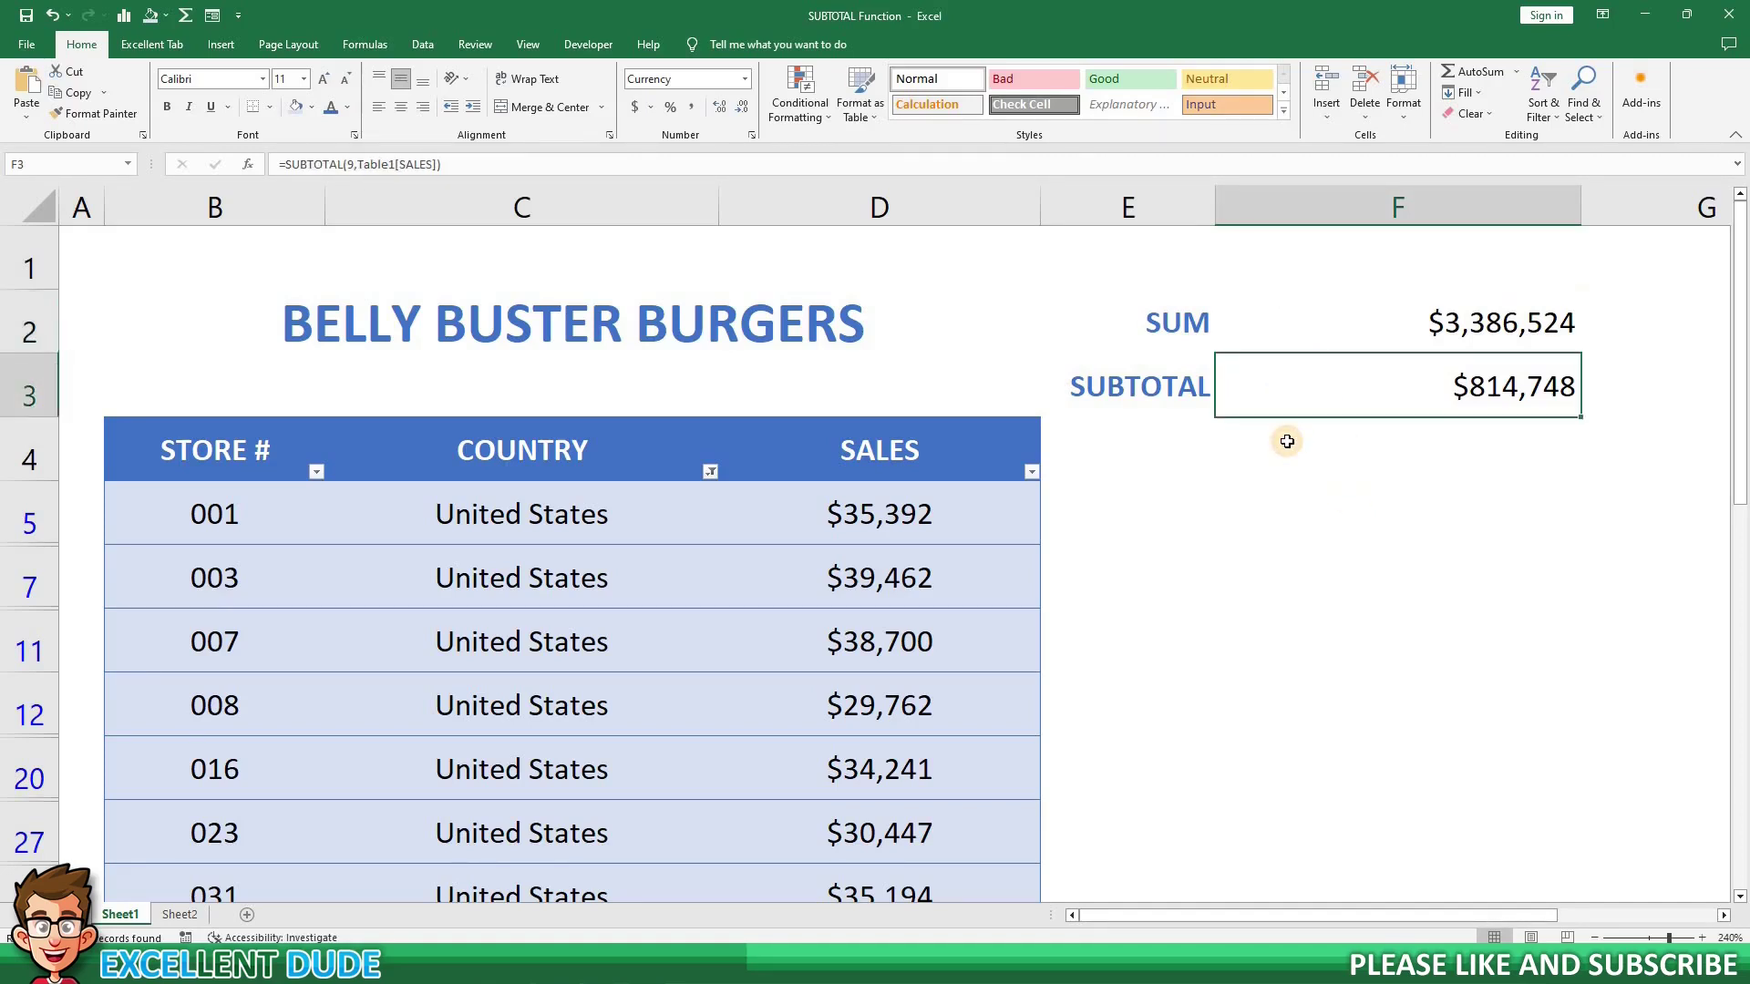